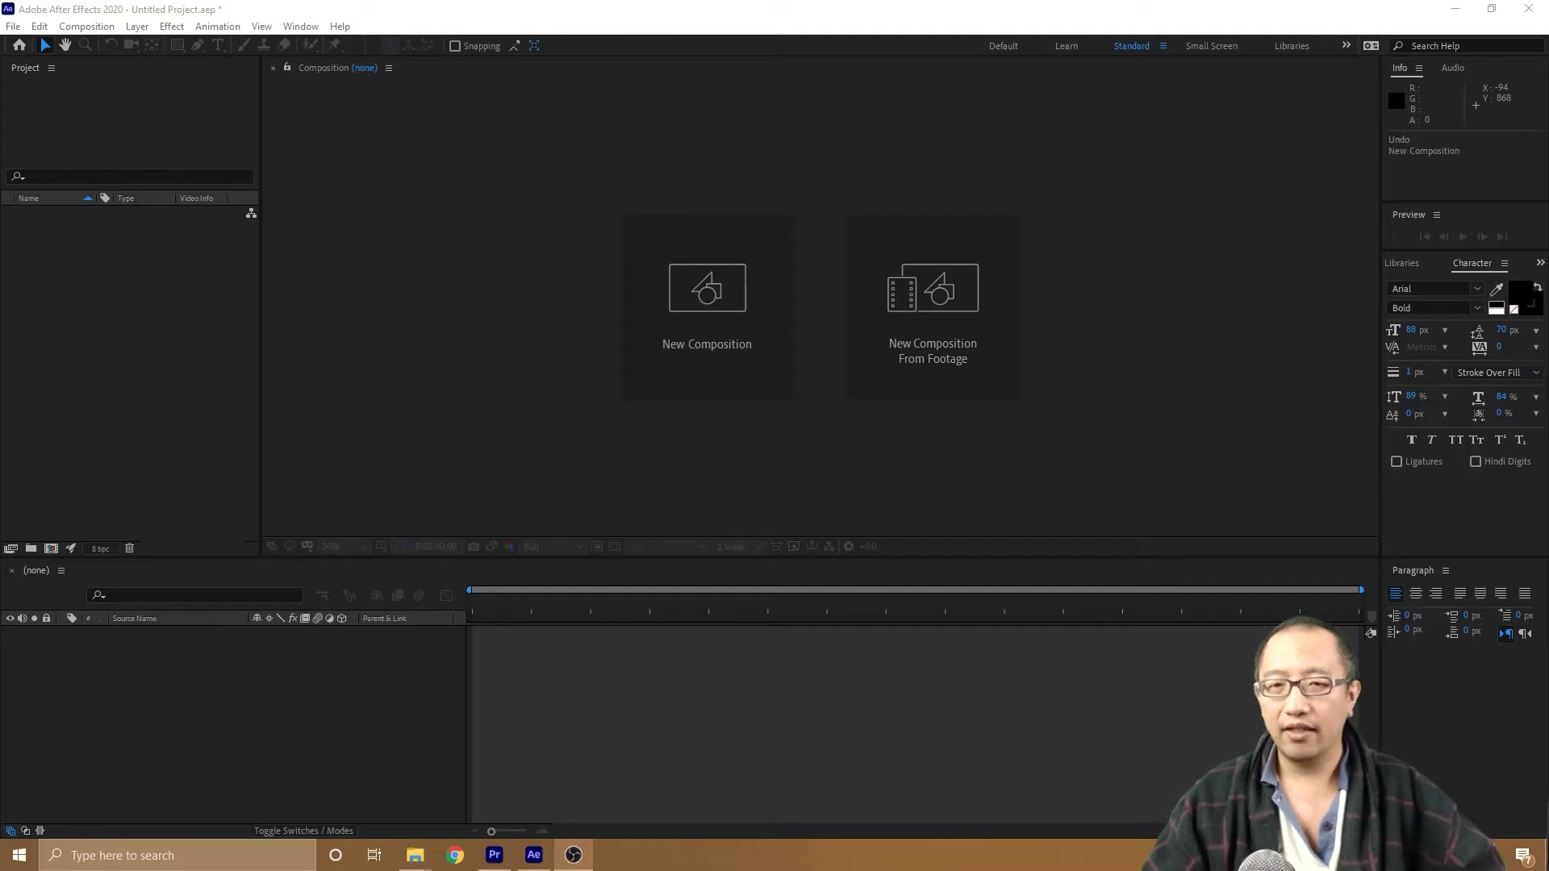
Step: Create a new 1920×1080 composition, Comp 1, accepting the default settings
click(676, 342)
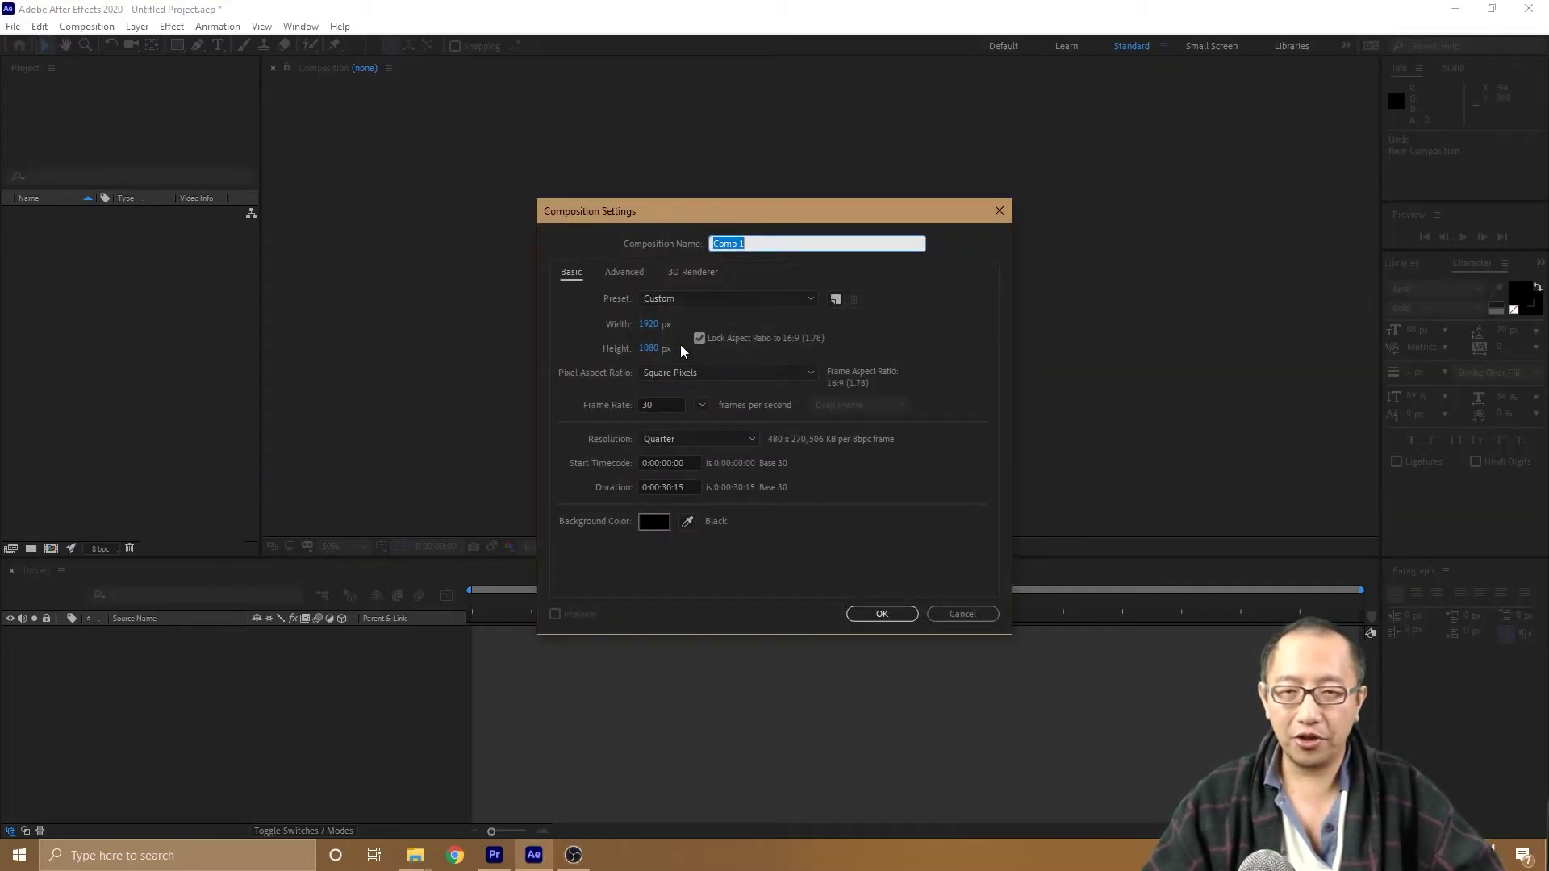
click(879, 620)
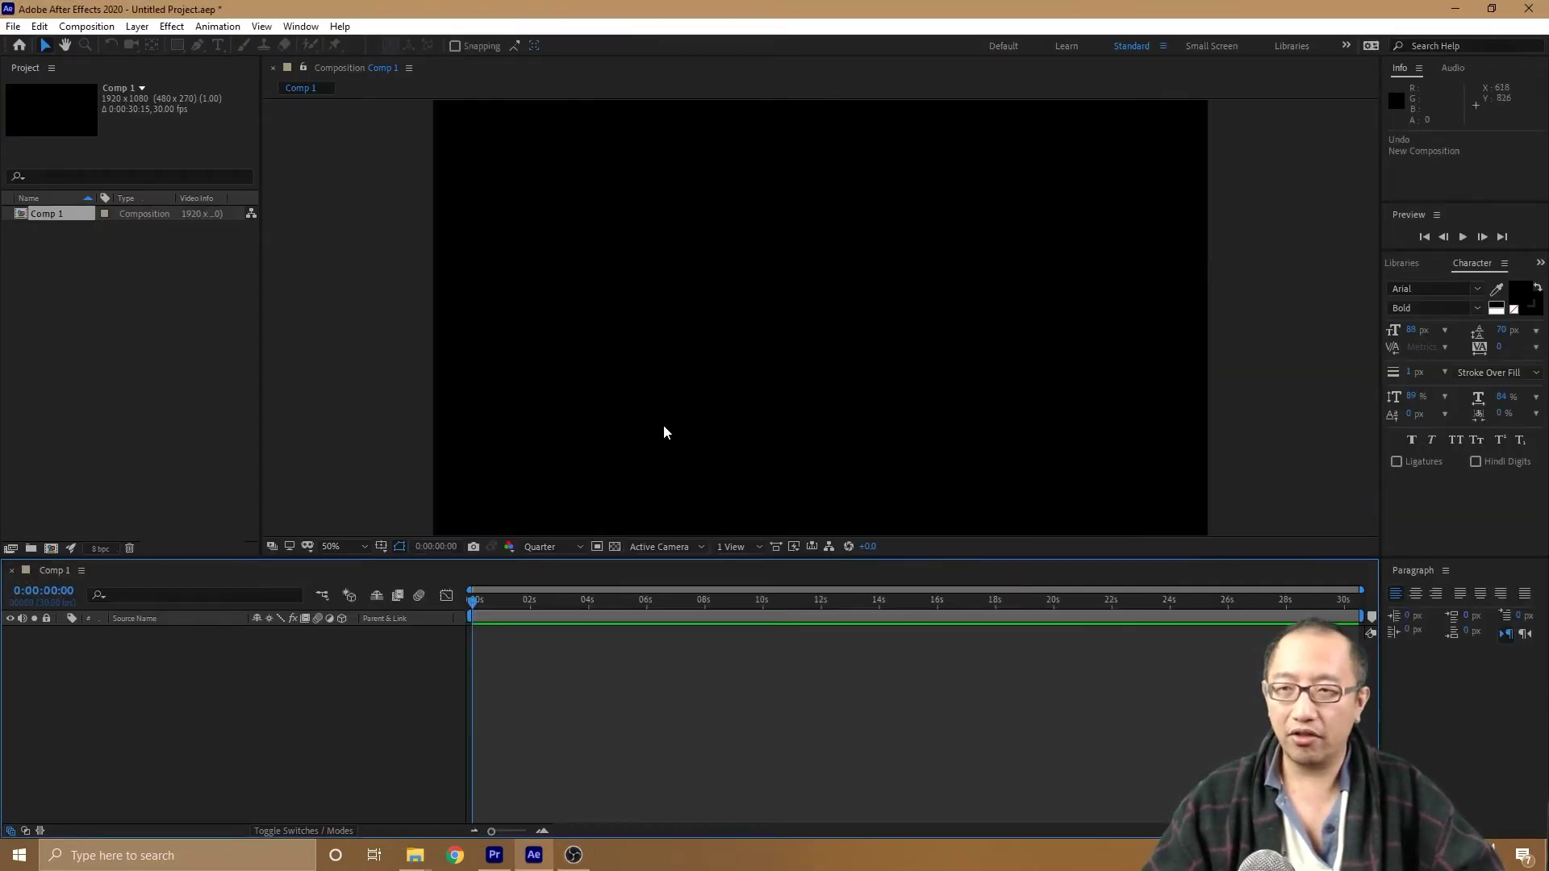
Step: Draw a wide red rectangle shape layer across the upper middle of the frame
click(178, 45)
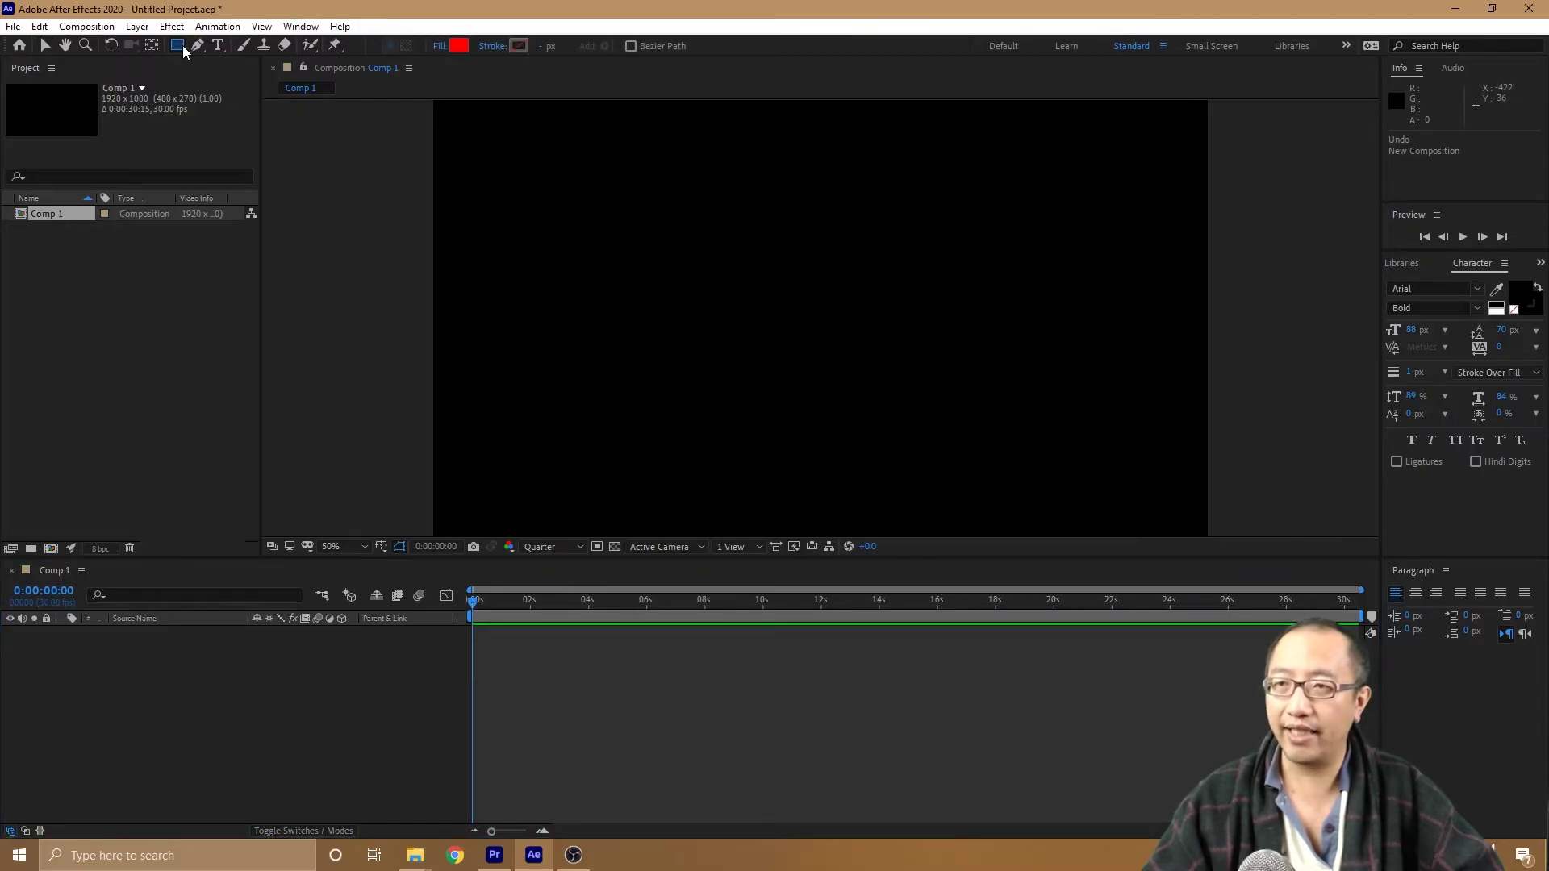
drag(668, 223, 1034, 305)
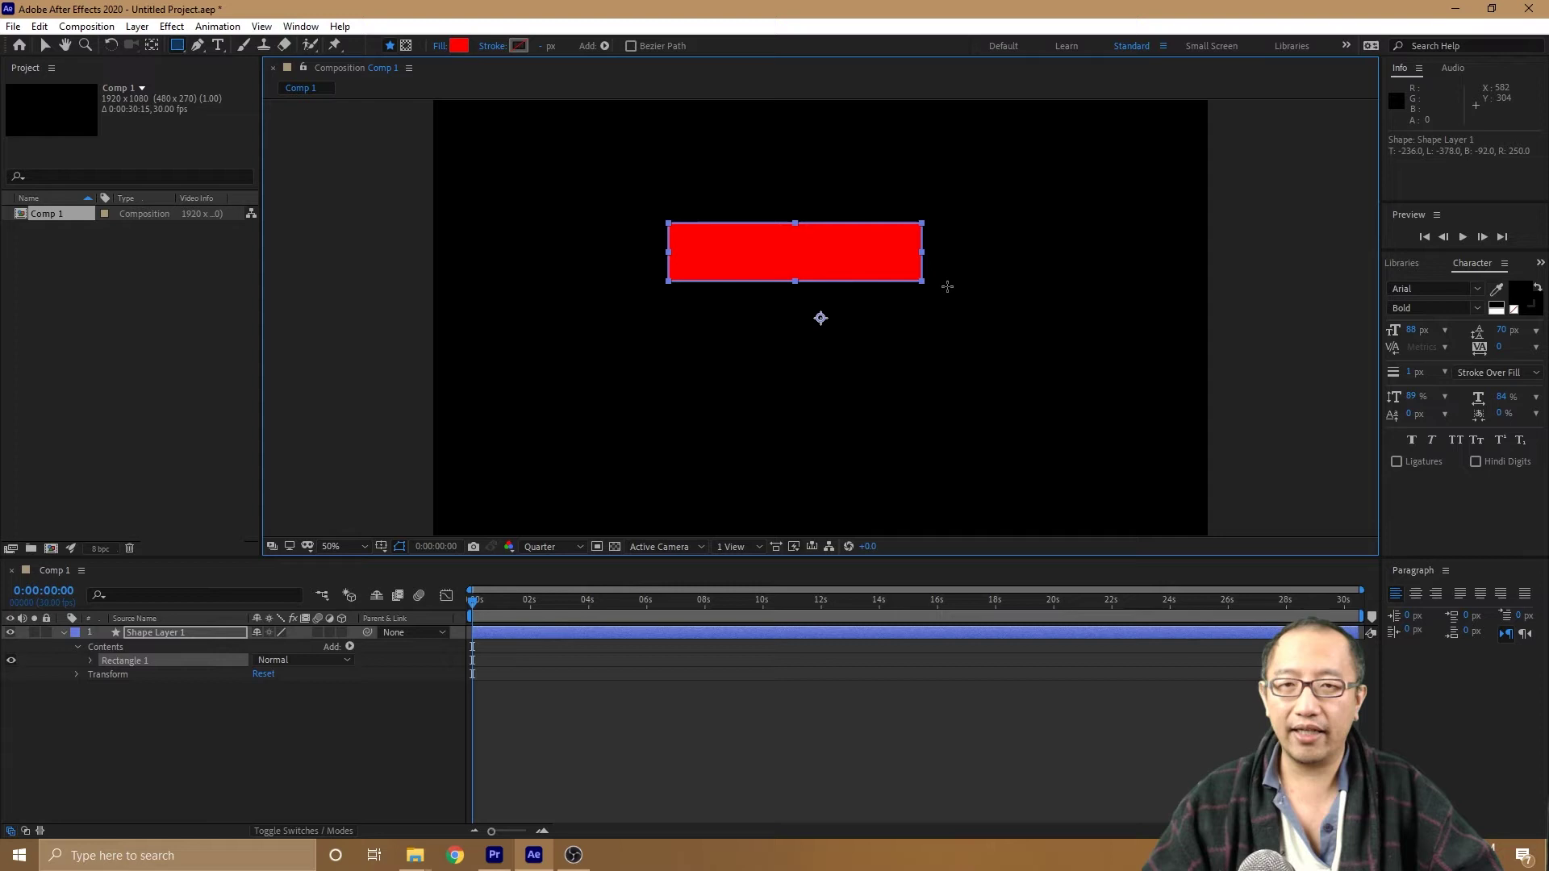
click(181, 48)
click(263, 50)
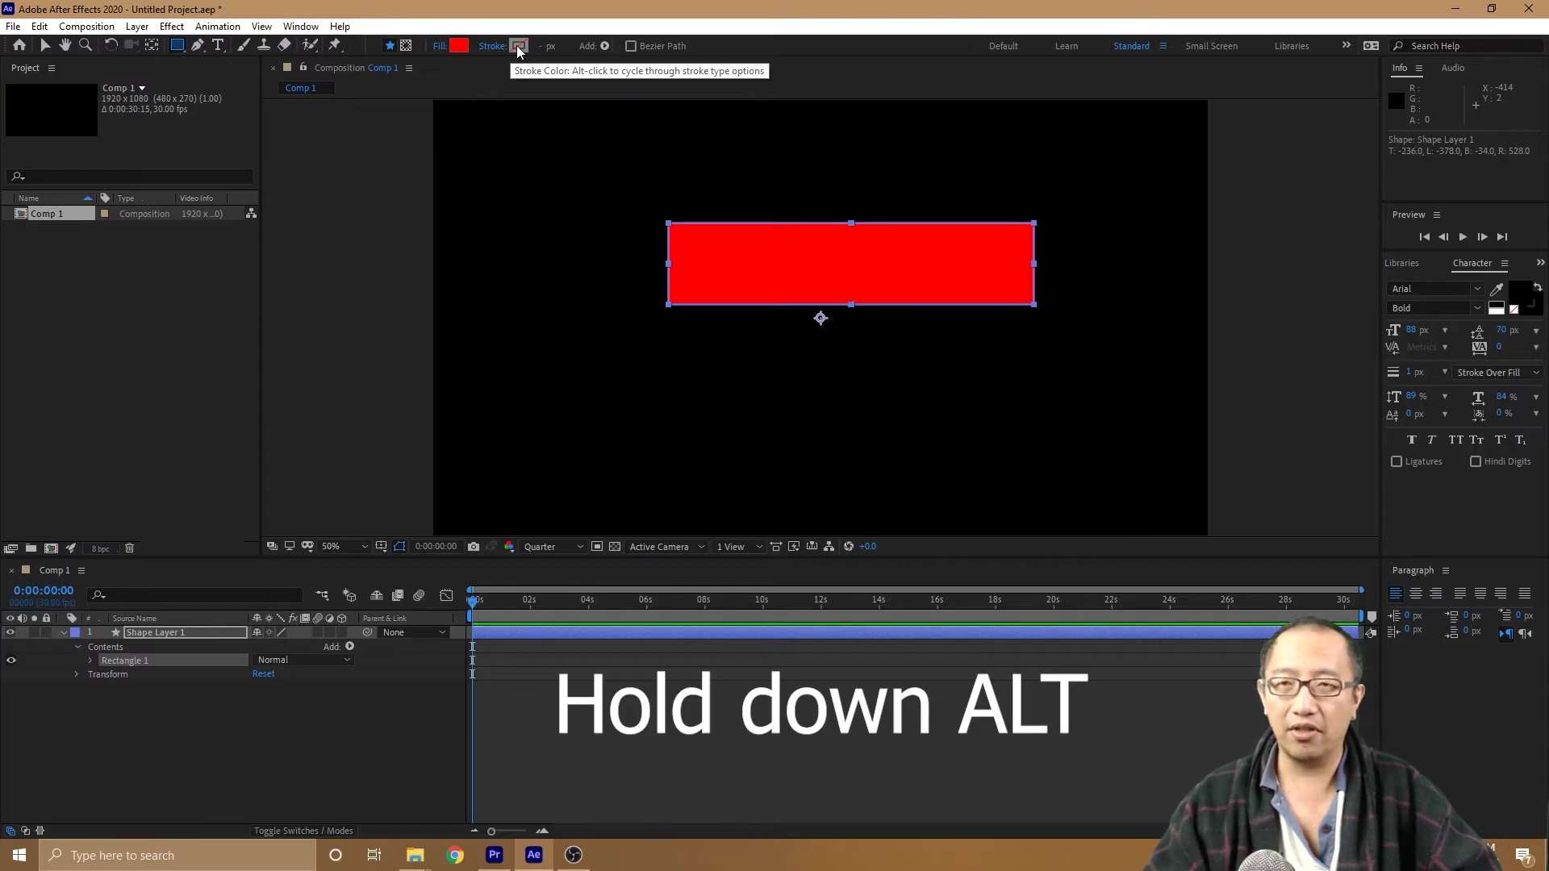
Step: Cycle the rectangle's stroke through the gradient types, then set the outline back to none
alt+click(517, 46)
alt+click(517, 46)
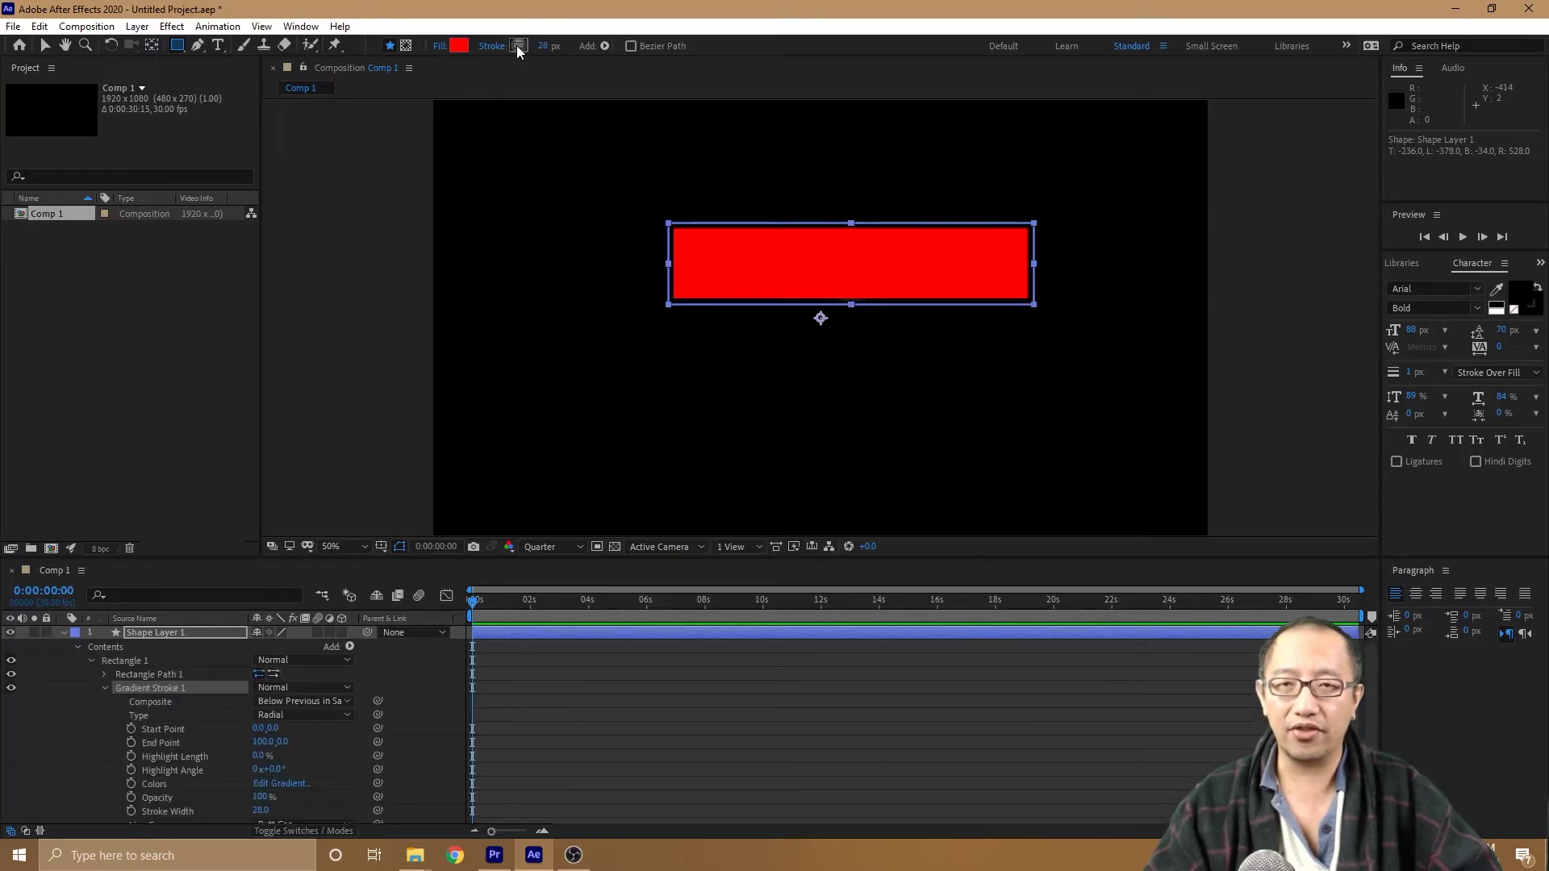
alt+click(516, 46)
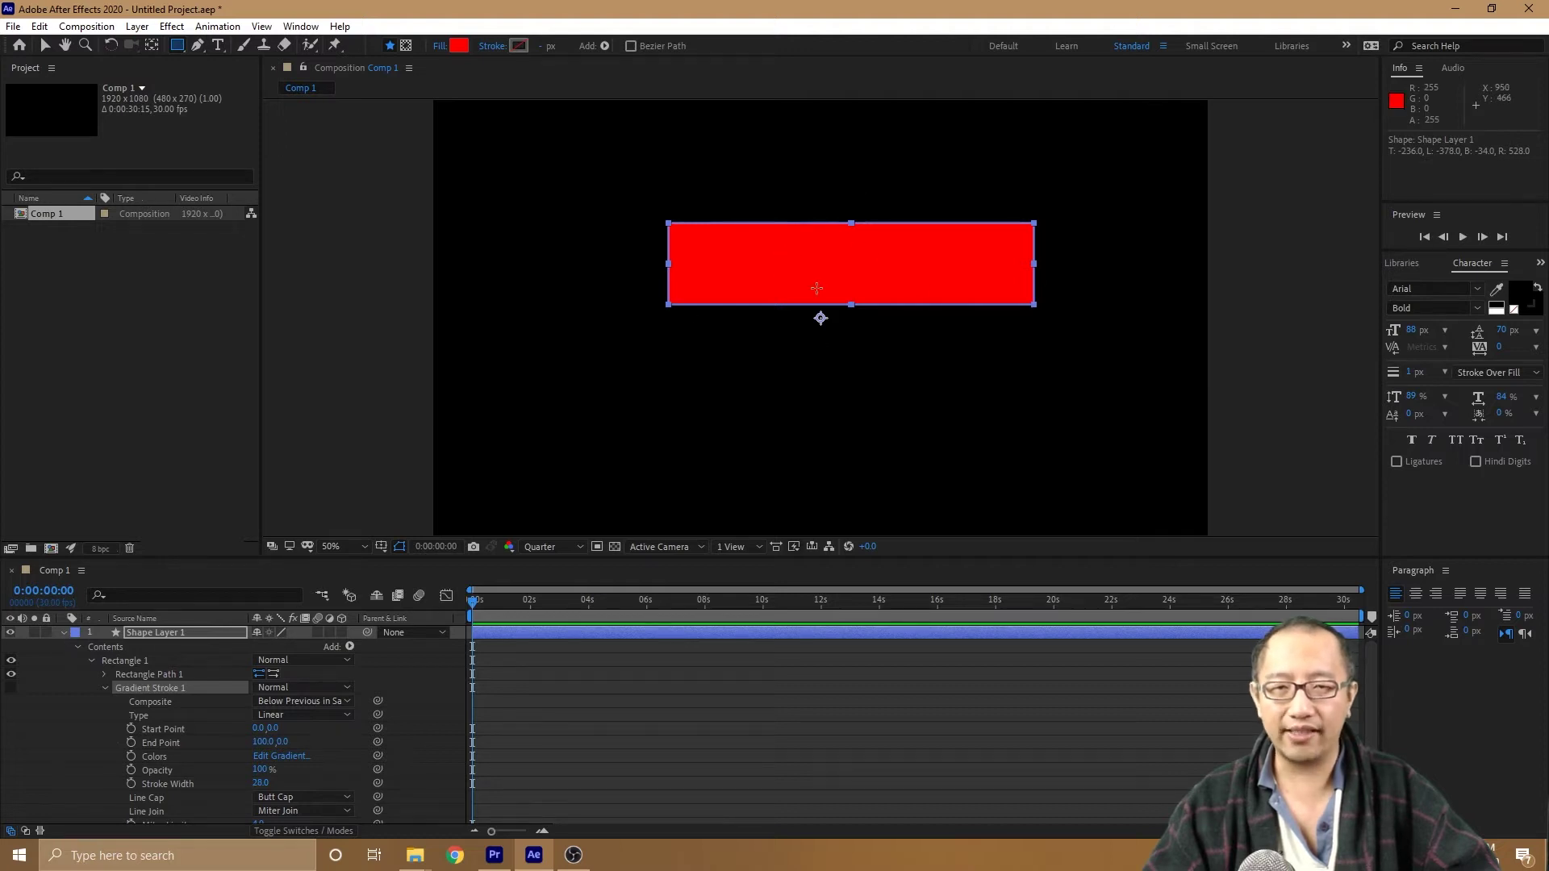
Step: Expand Shape Layer 1 and Contents to show Rectangle 1, Gradient Stroke 1 and Fill 1
click(64, 633)
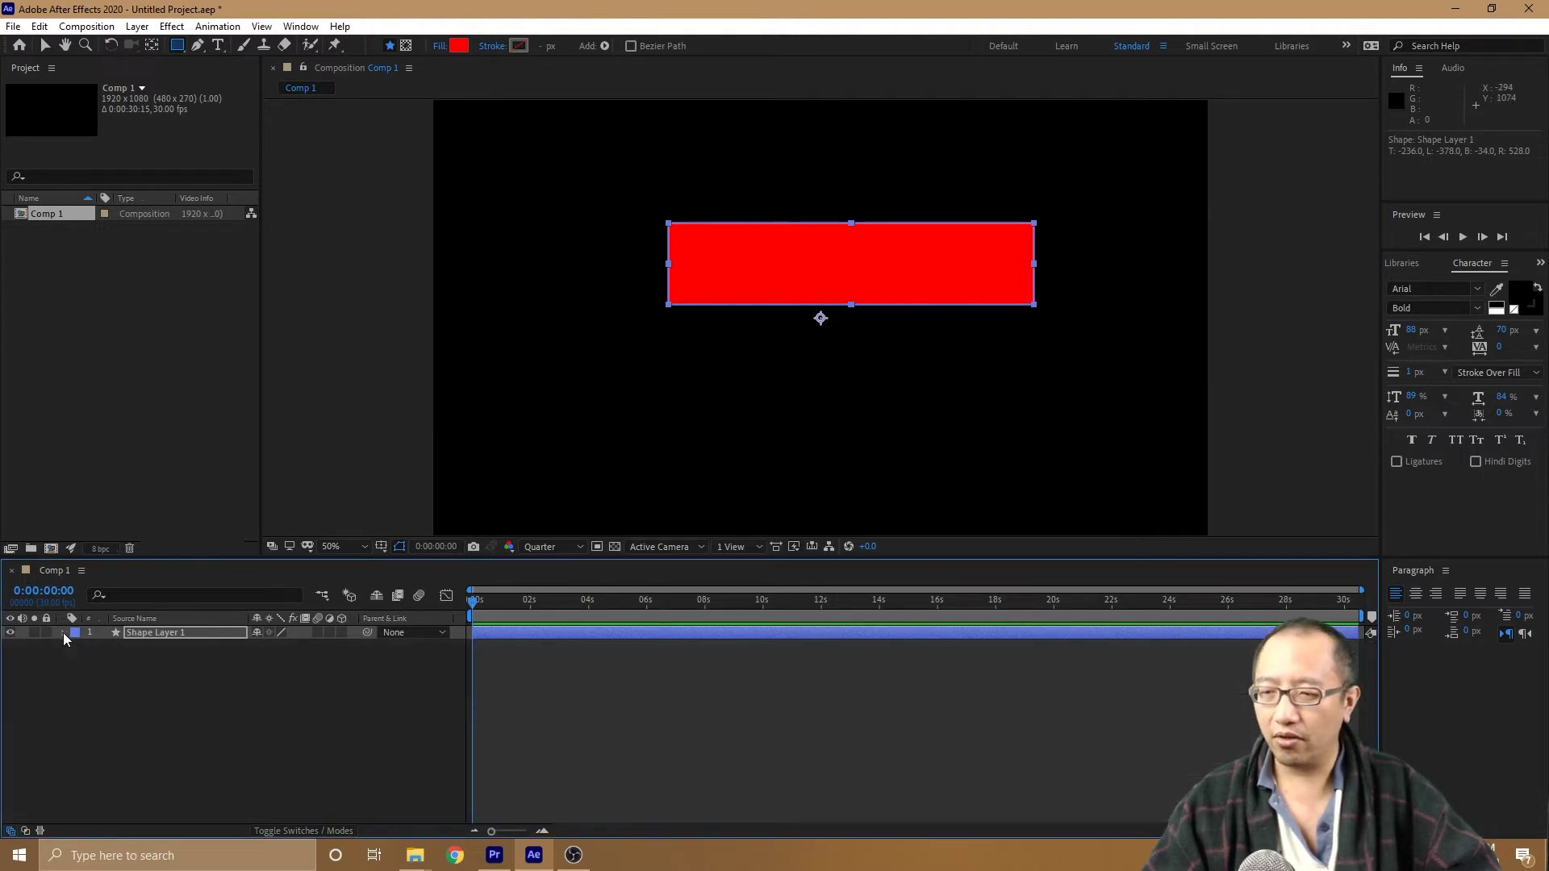
click(63, 633)
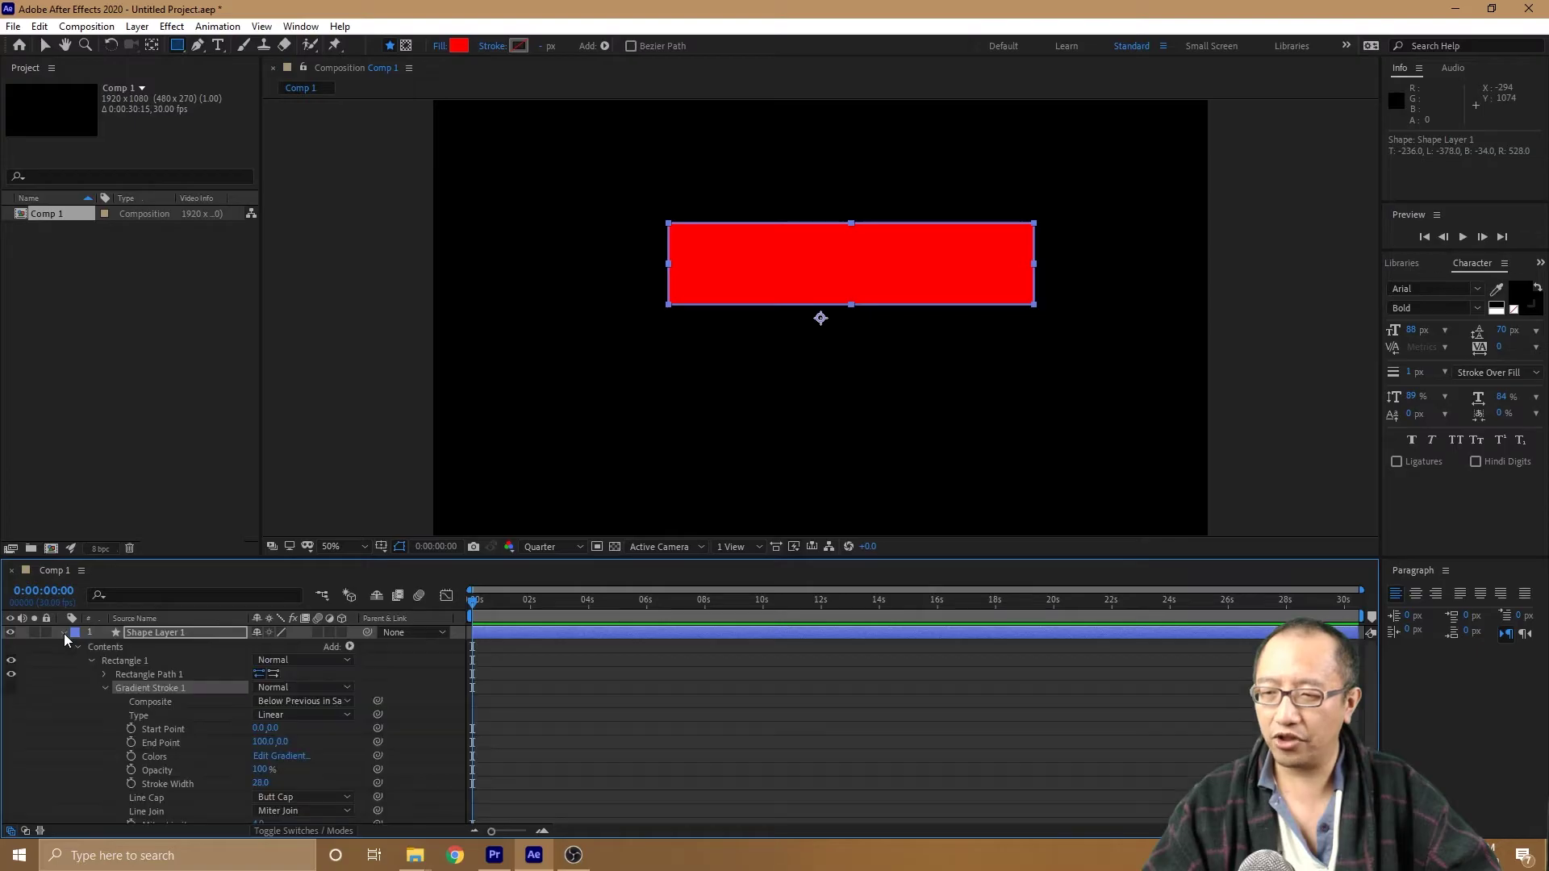
click(78, 646)
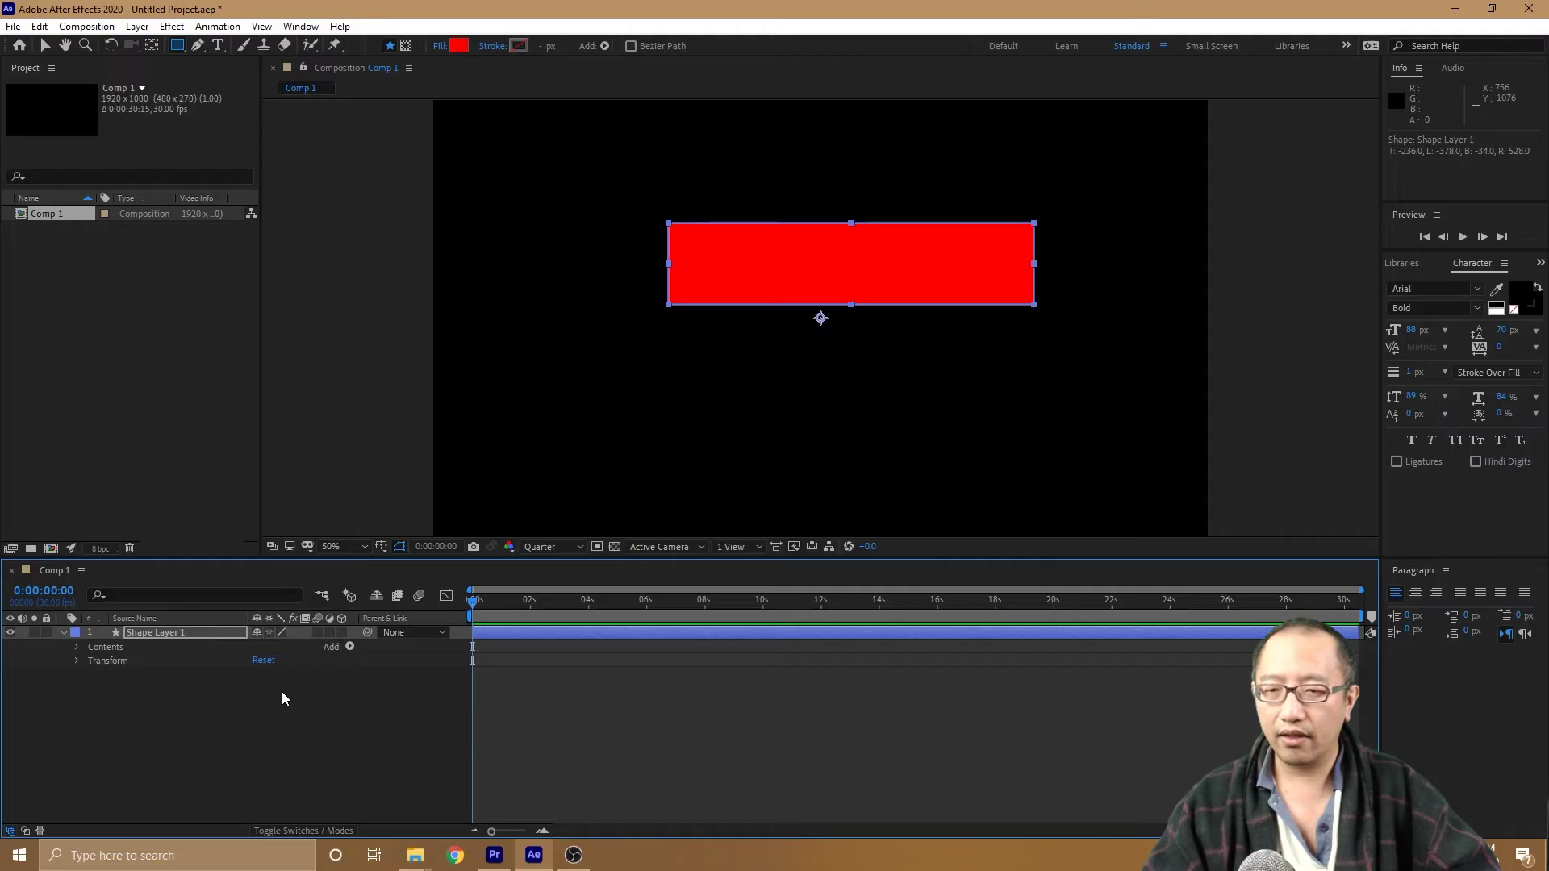
click(75, 642)
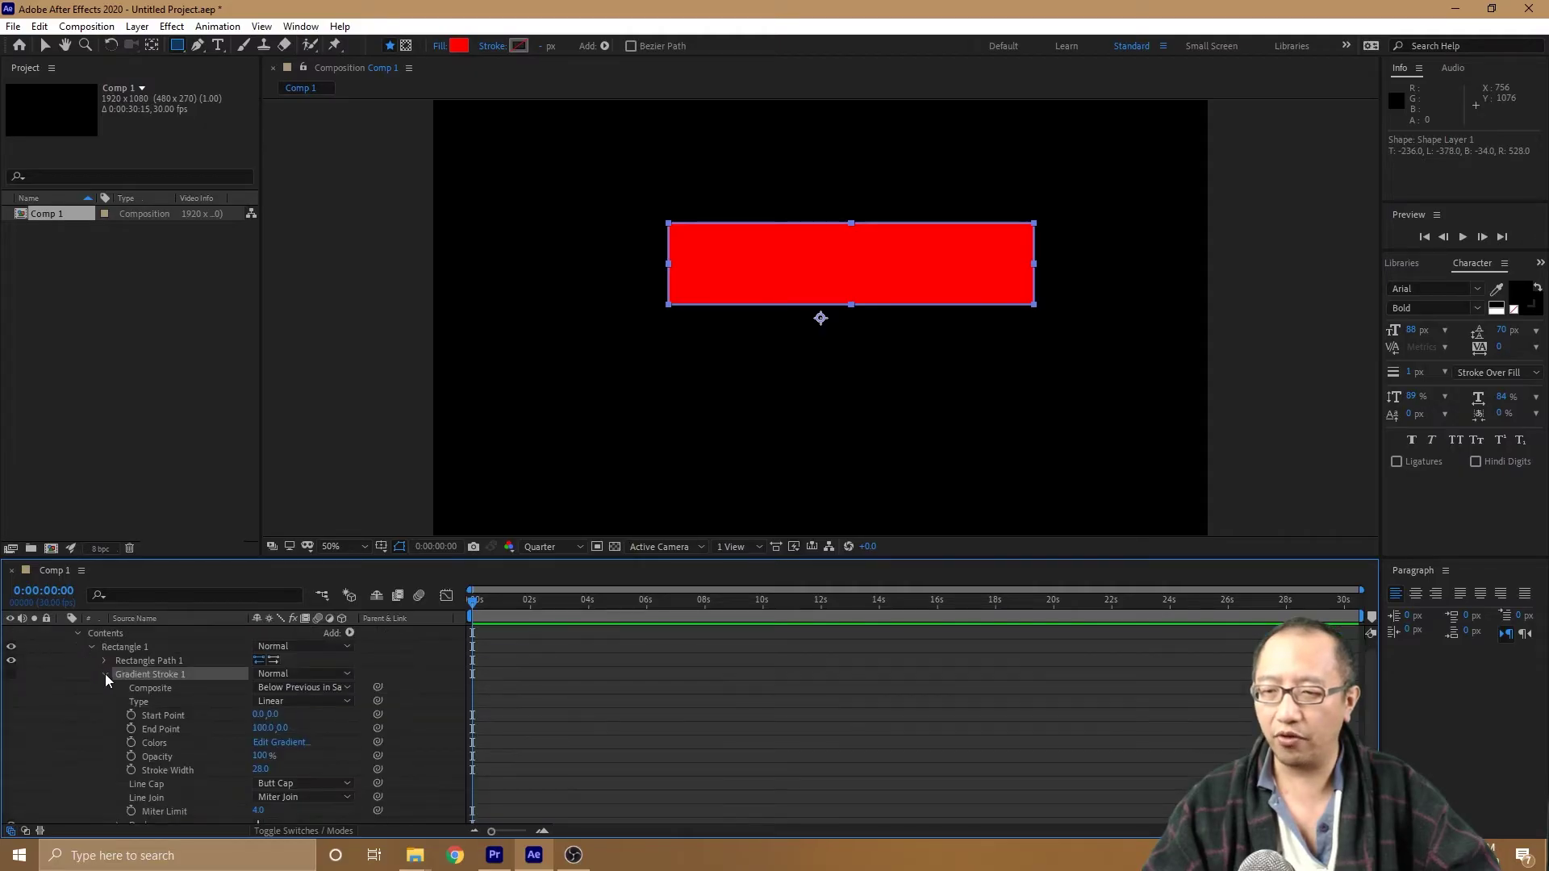
click(107, 673)
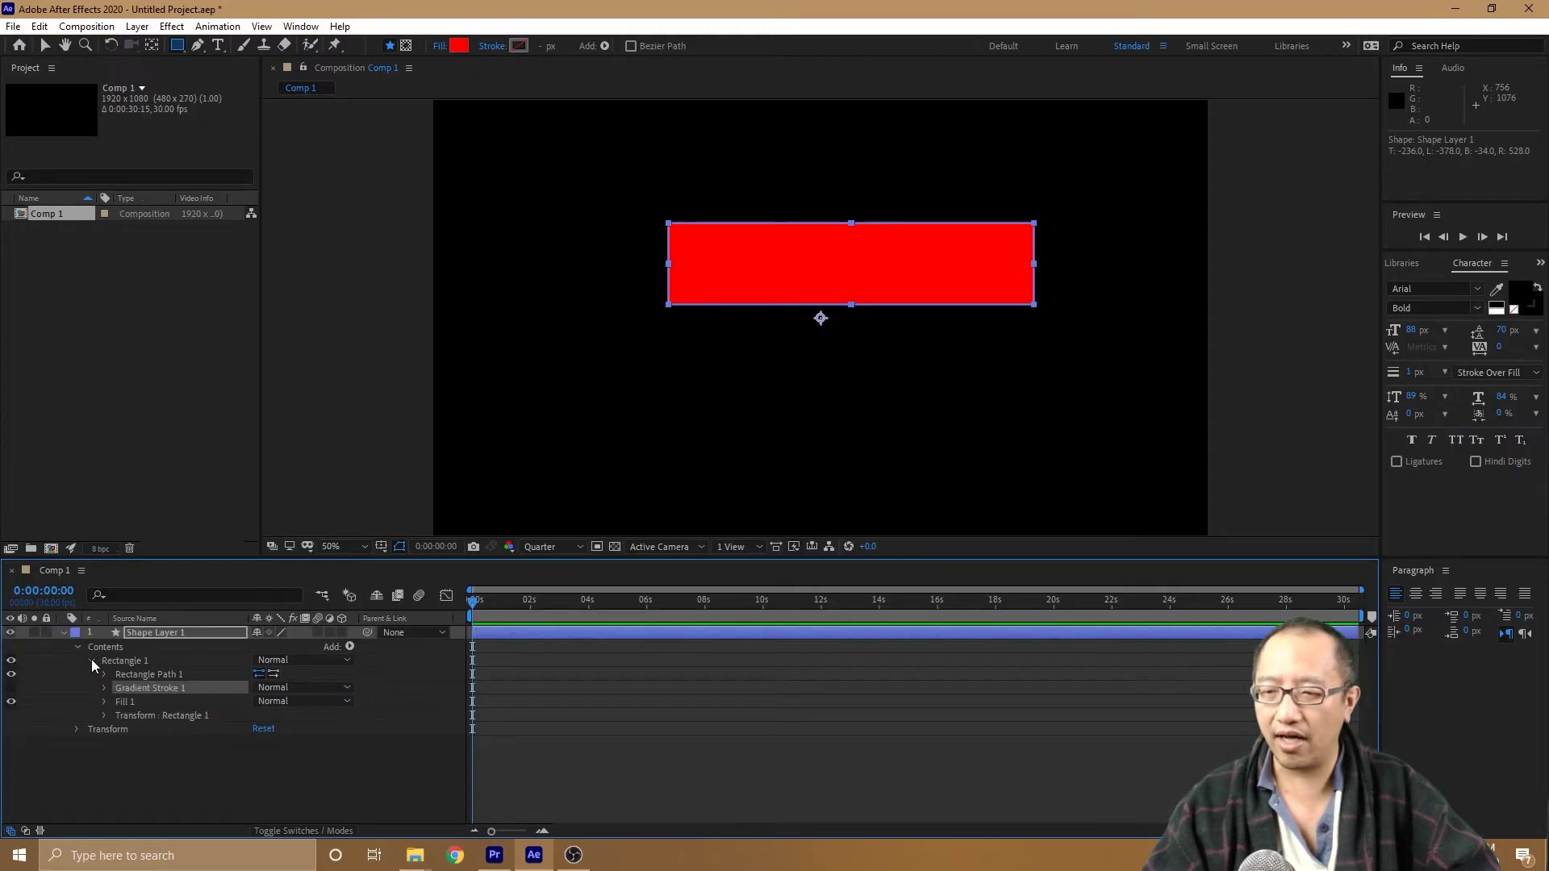
click(91, 660)
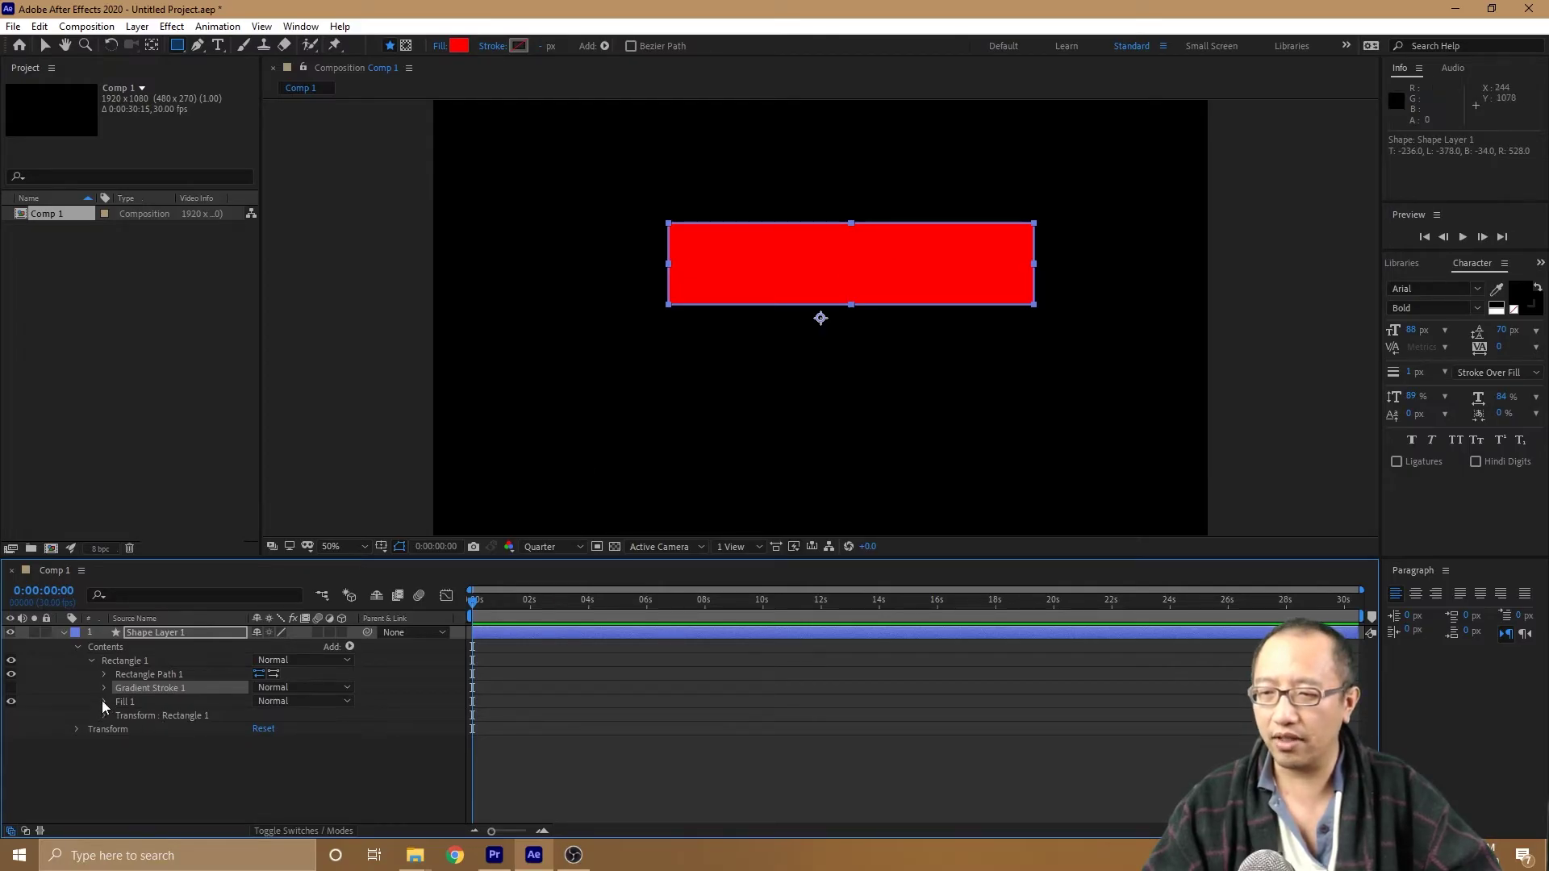
click(92, 660)
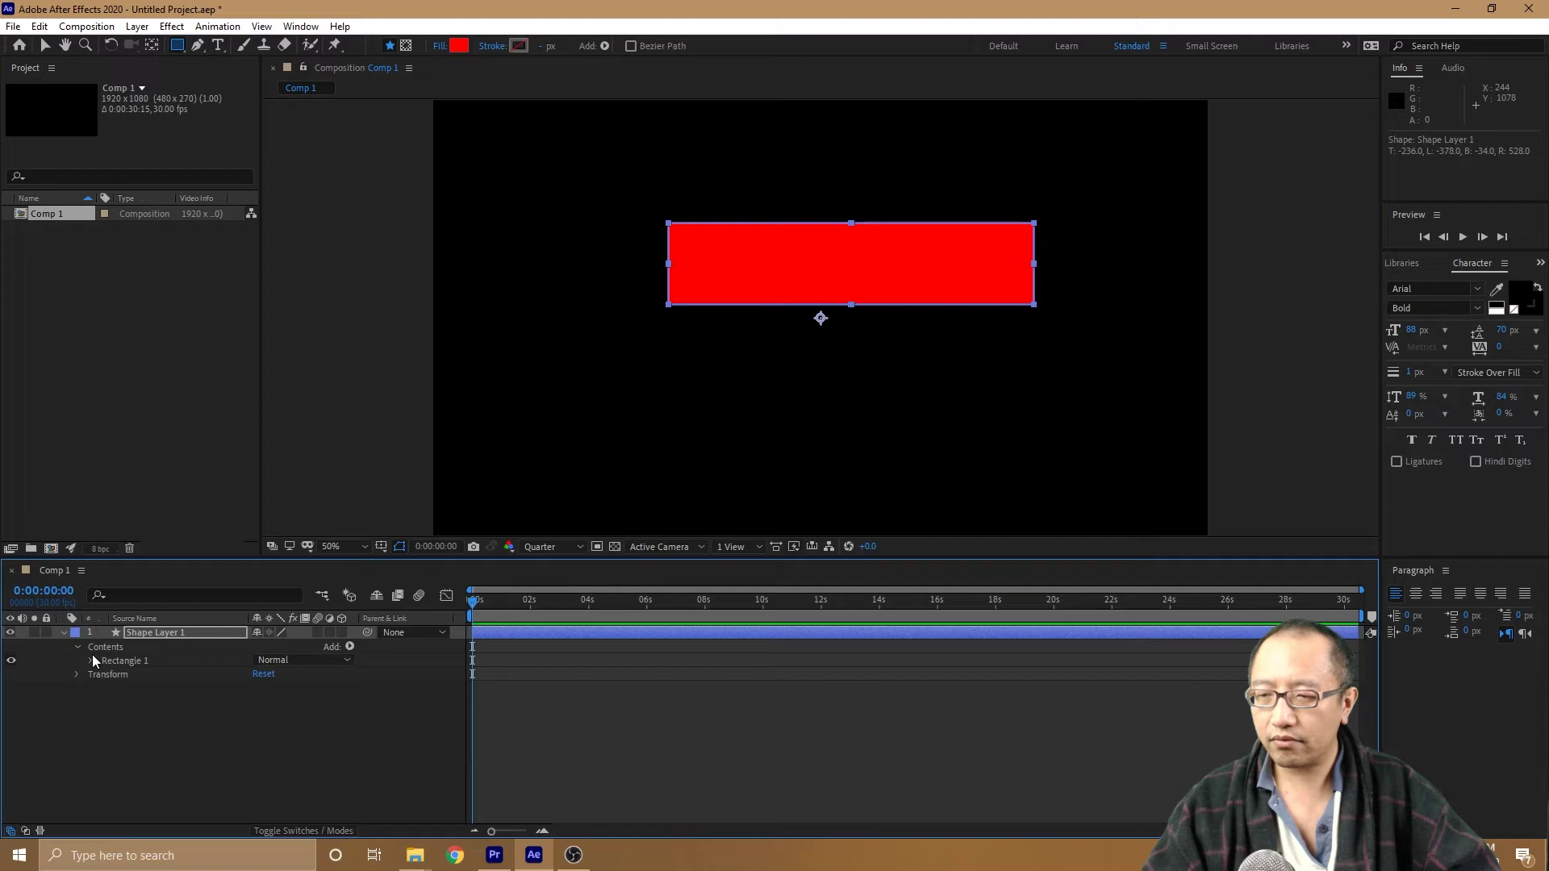
click(92, 660)
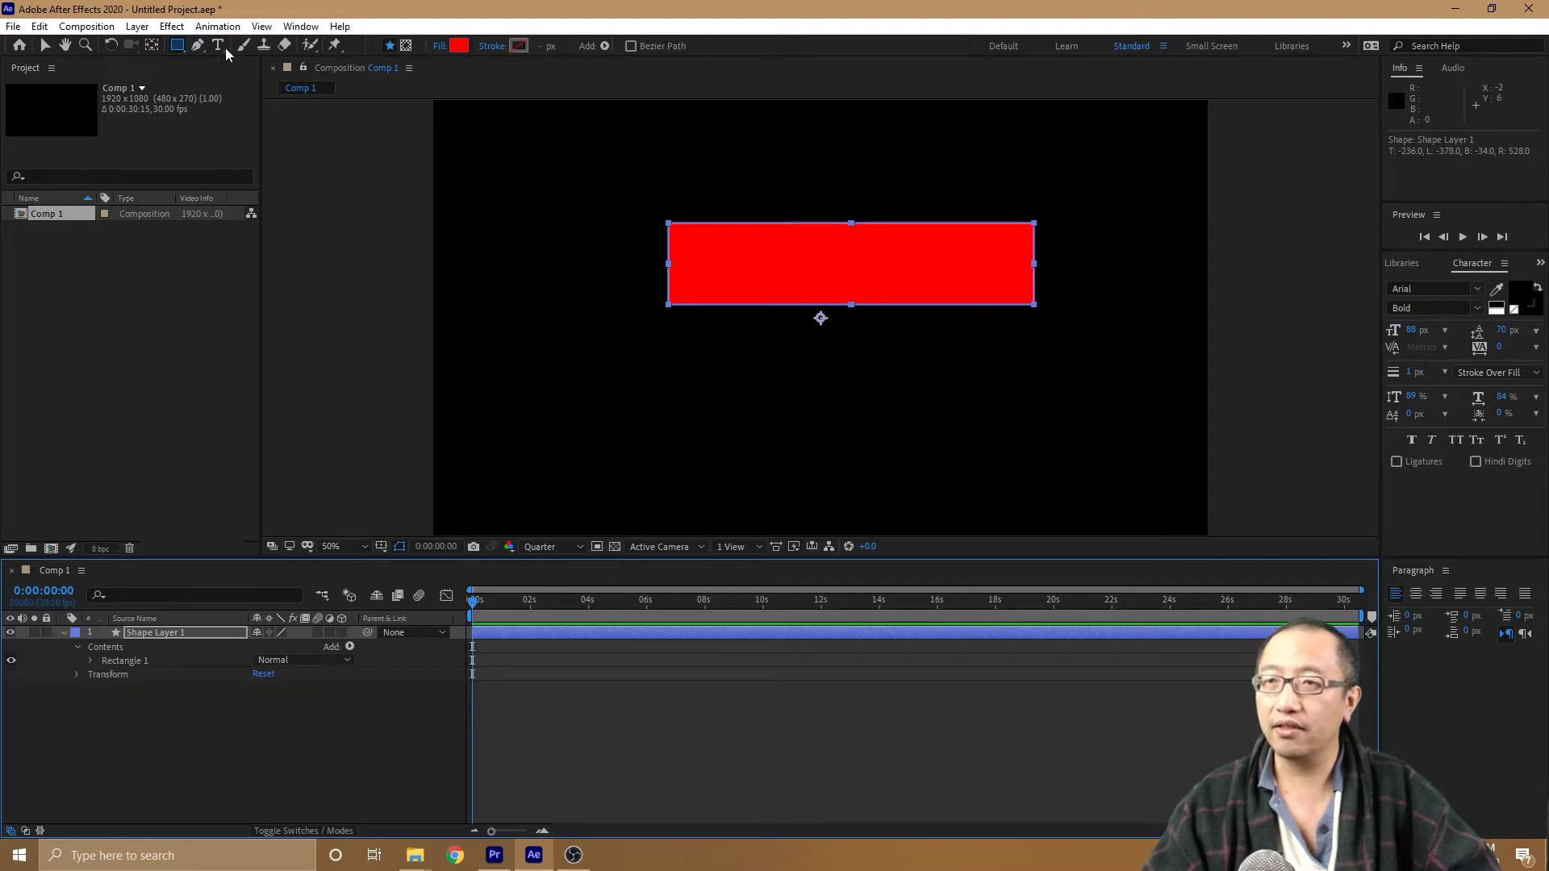
click(183, 50)
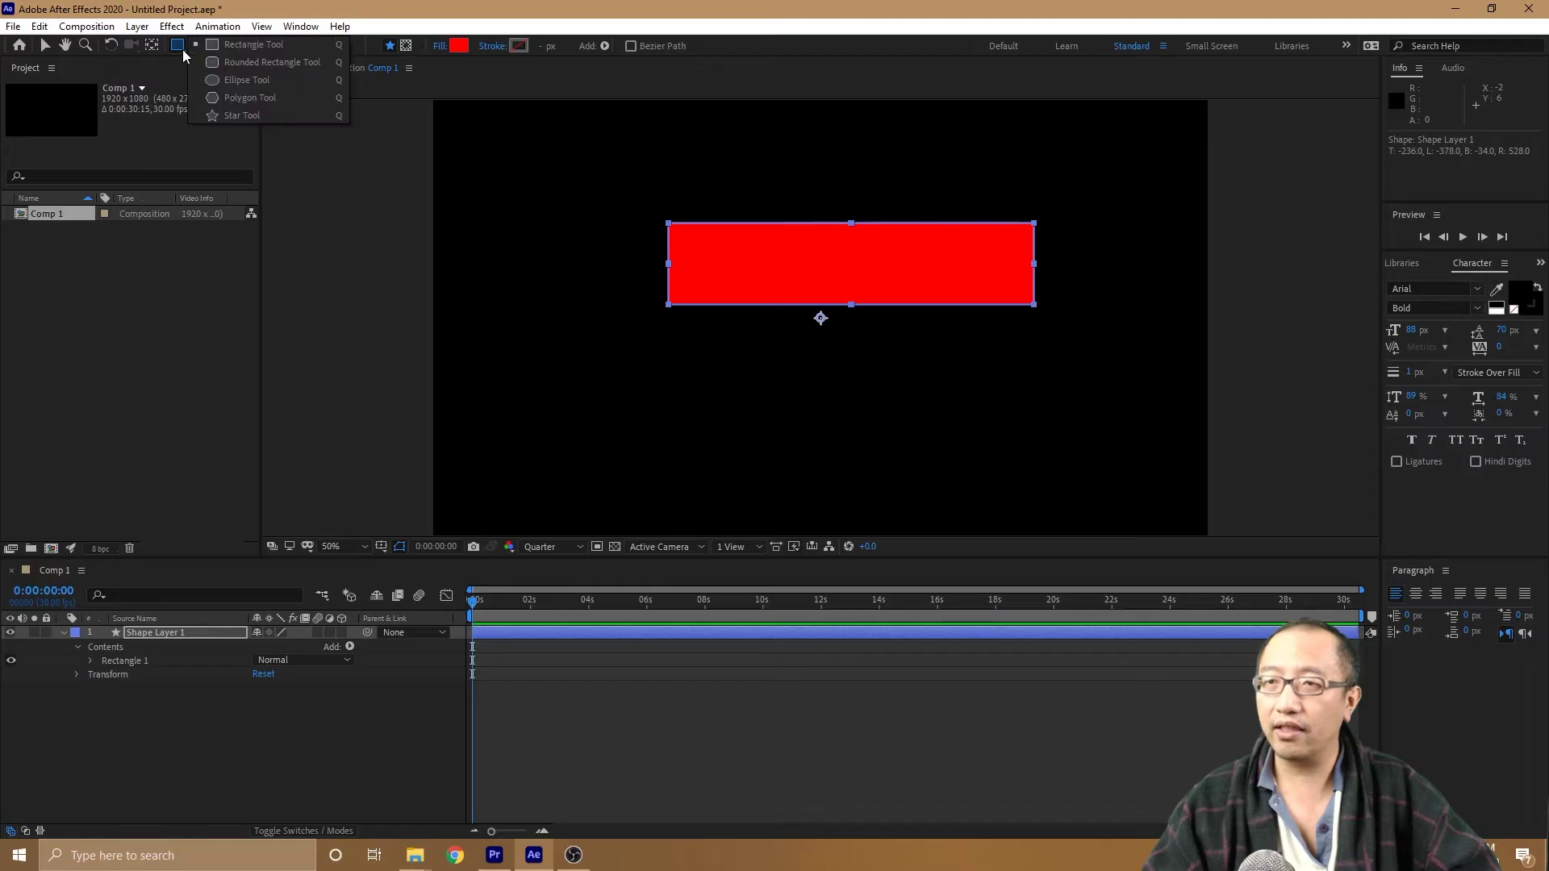
click(273, 84)
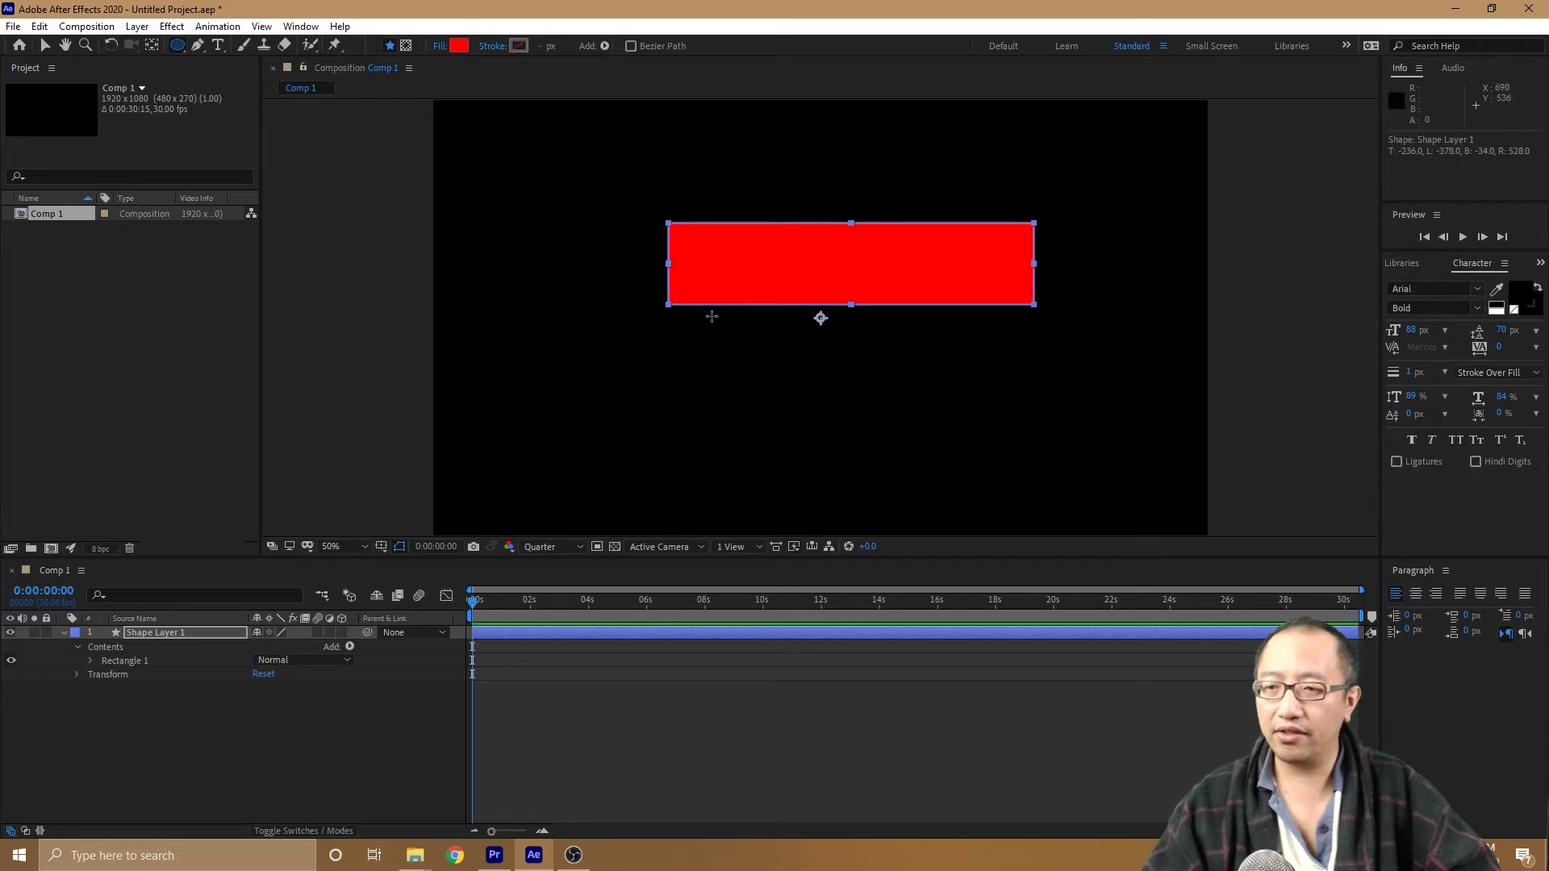
drag(706, 316, 840, 370)
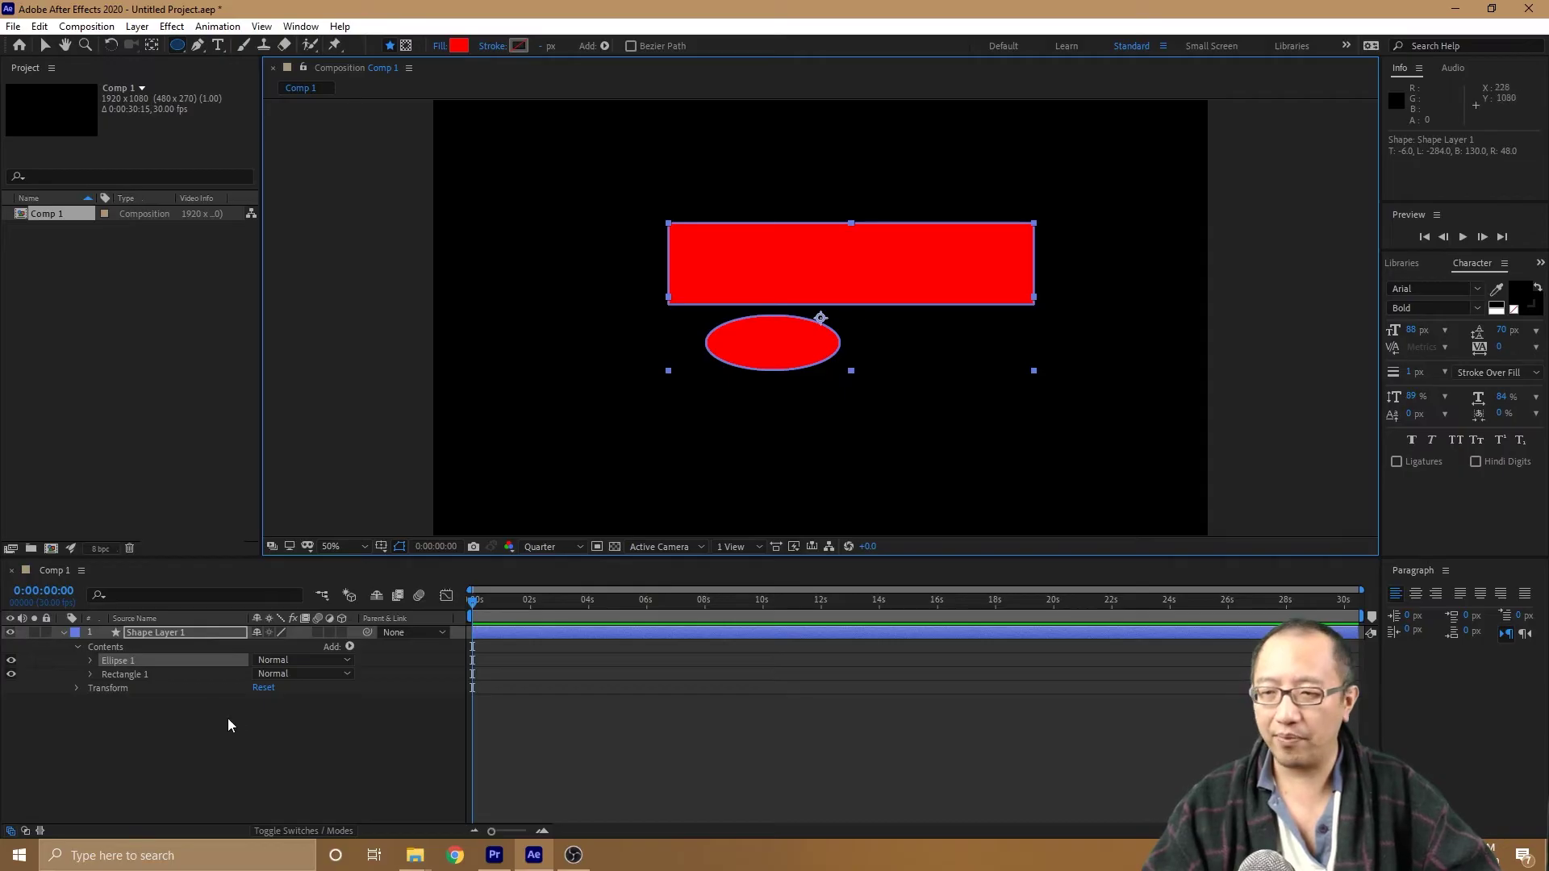
key(ctrl+z)
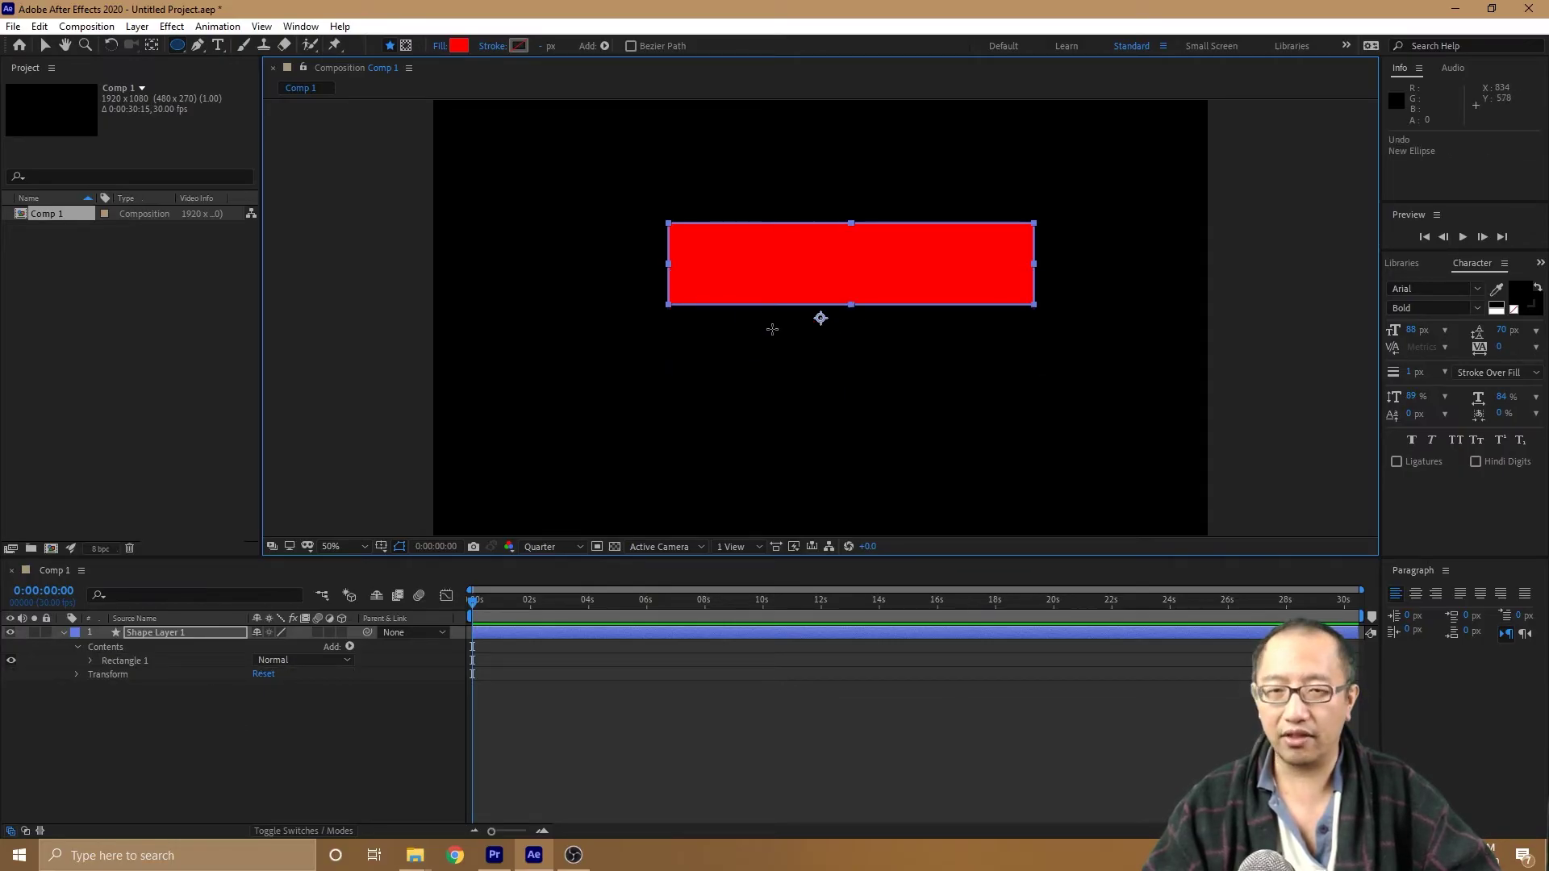
Step: Expand and select Rectangle 1's Transform group, showing position 75,-135 and 100% scale
click(90, 660)
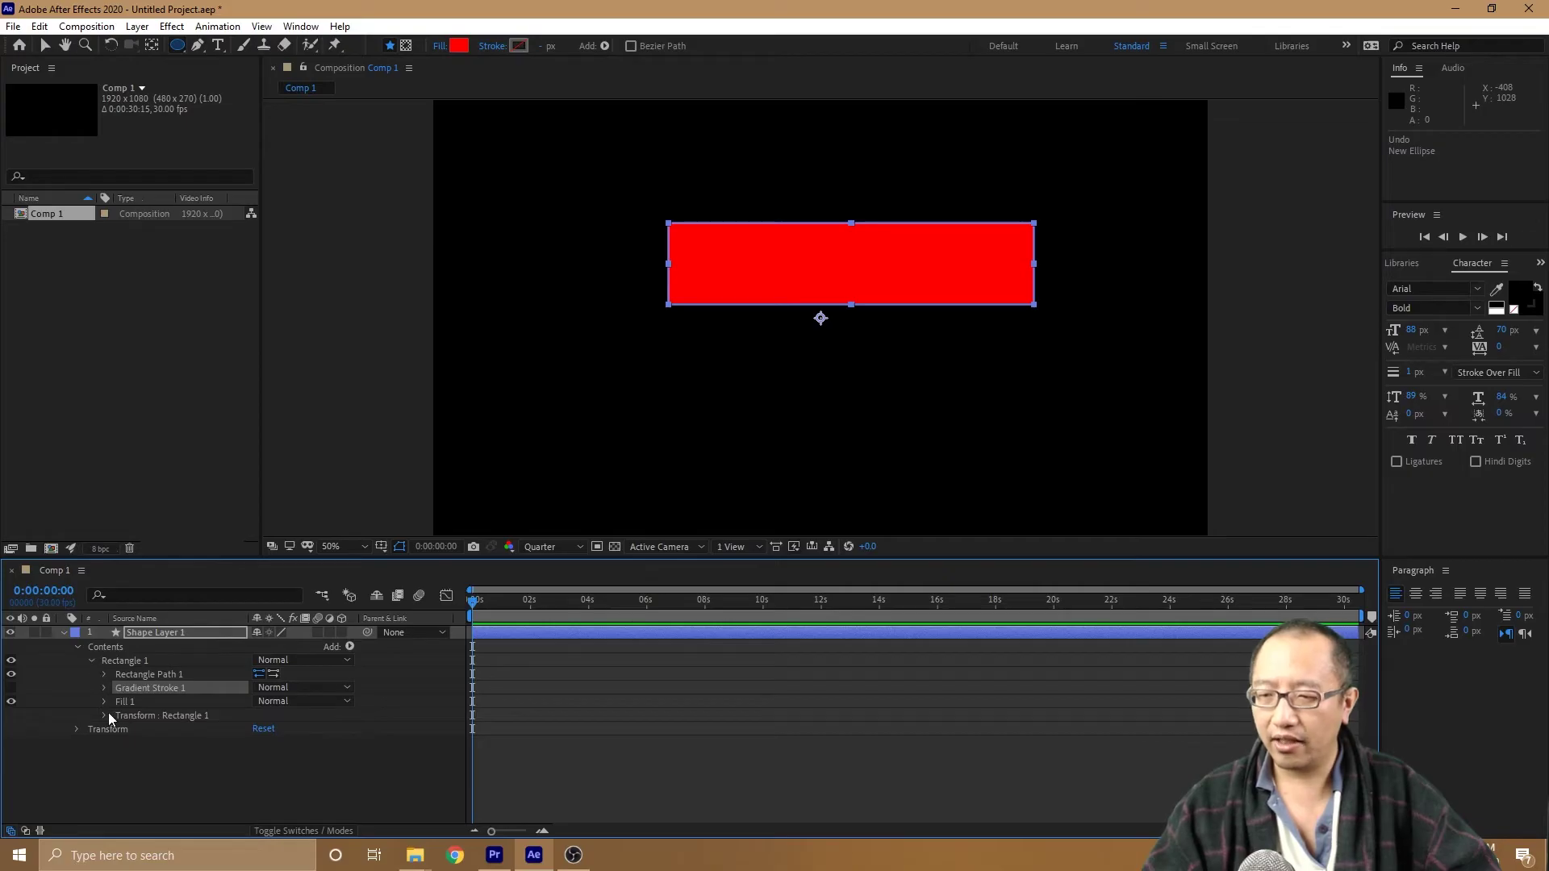
click(104, 716)
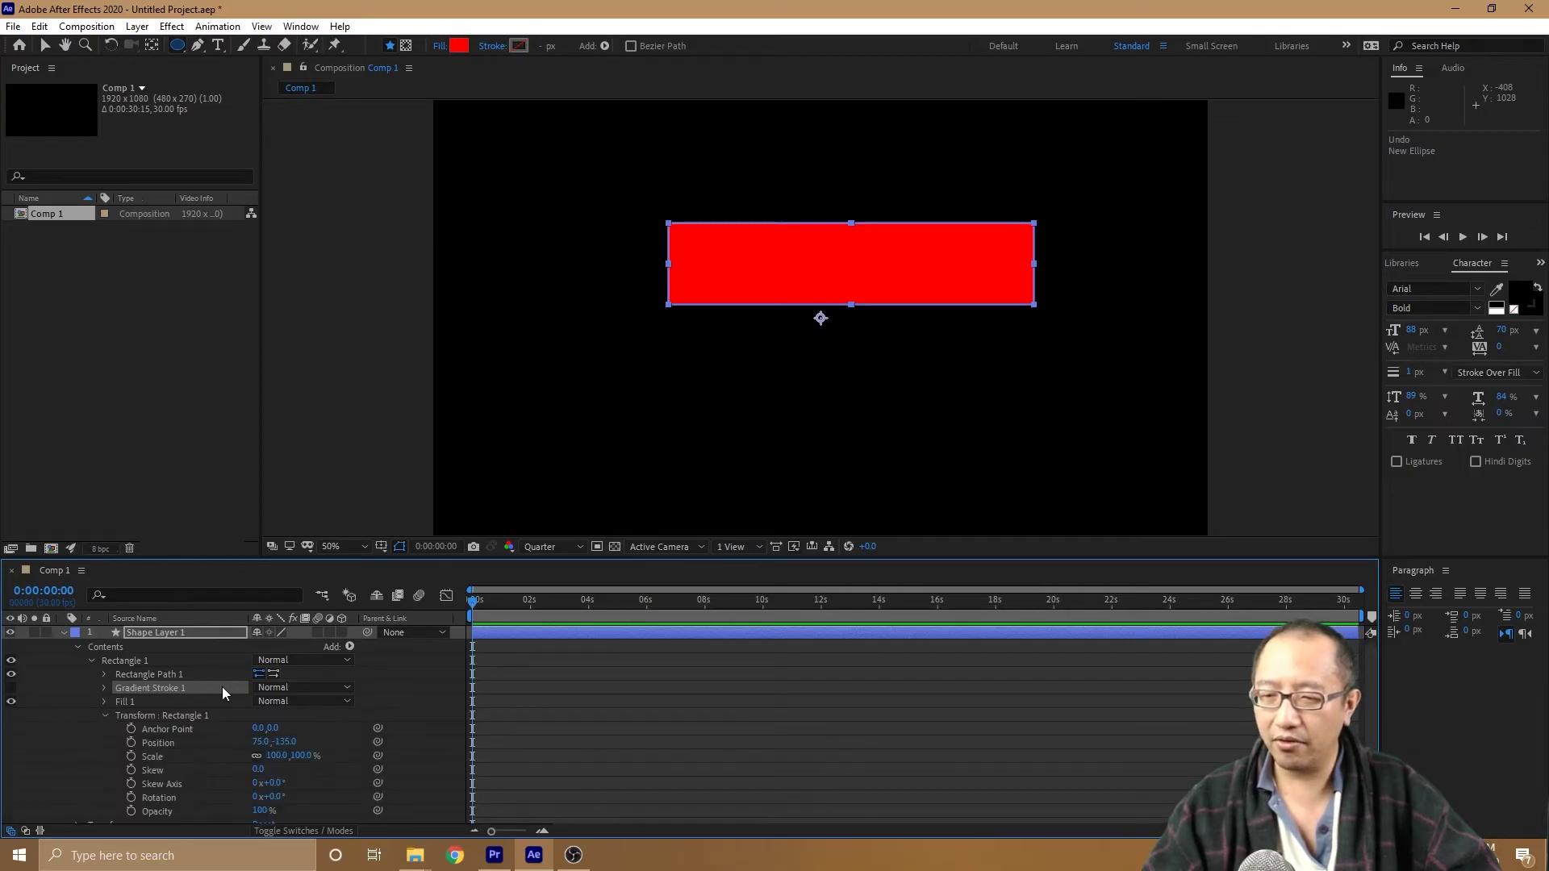
scroll(222, 690, down, 1)
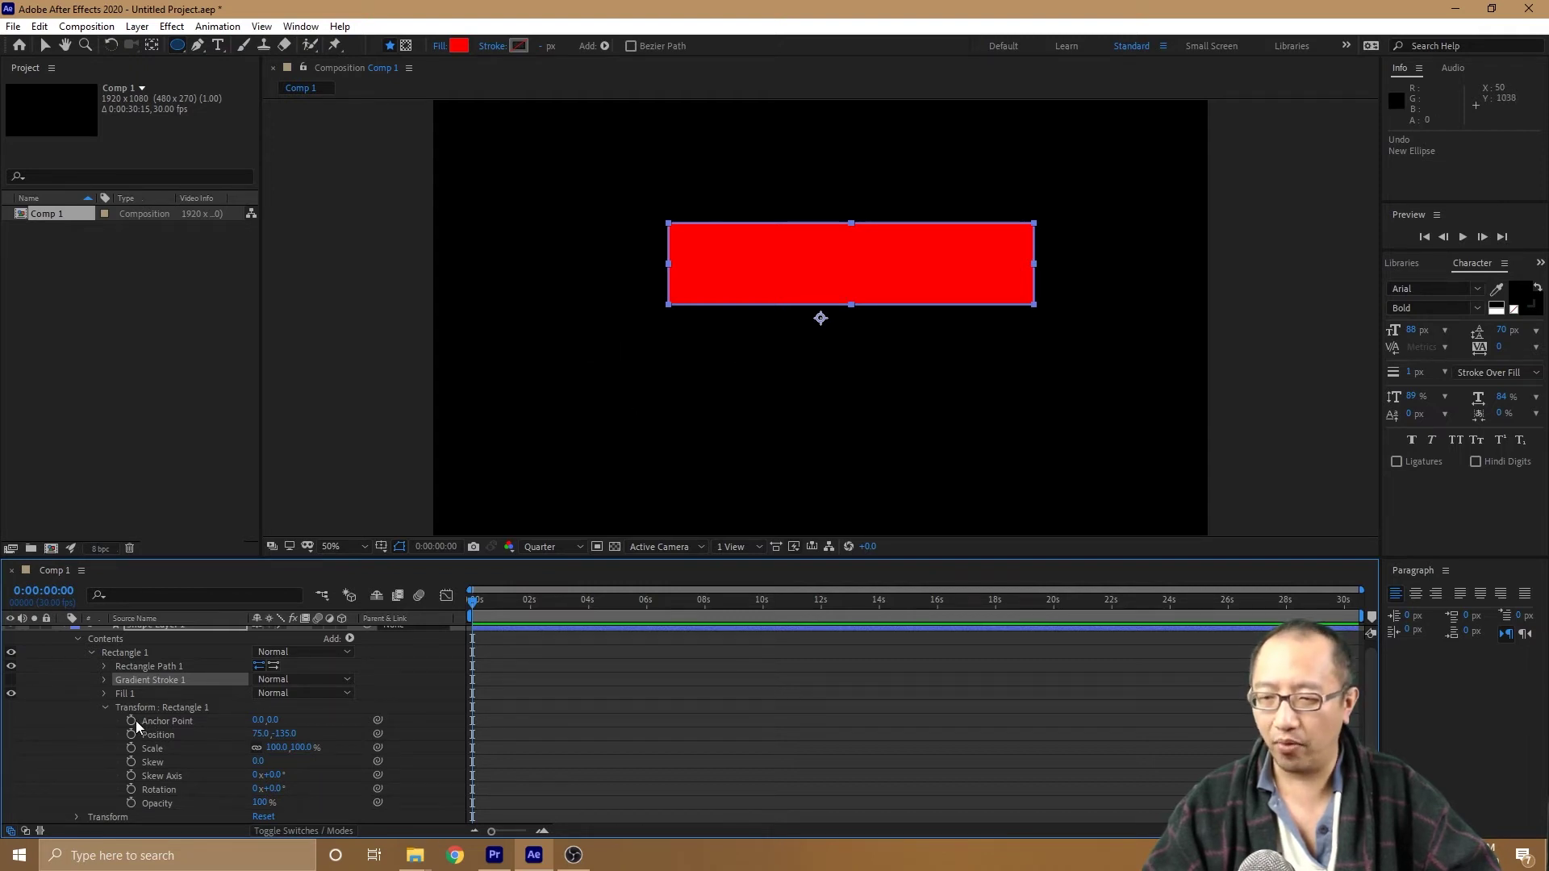
click(153, 708)
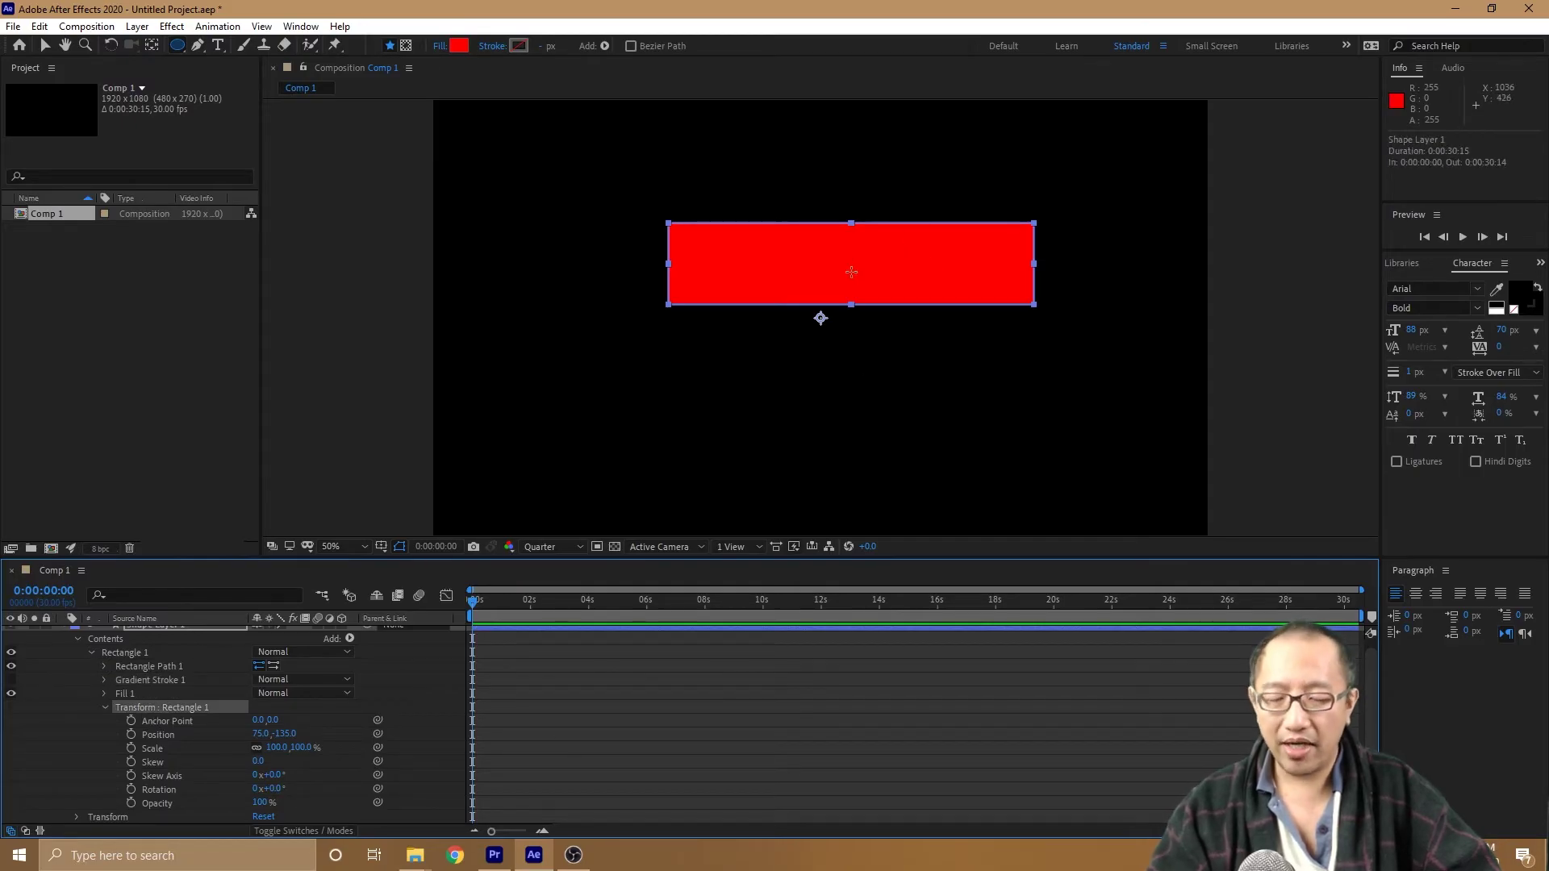
key(y)
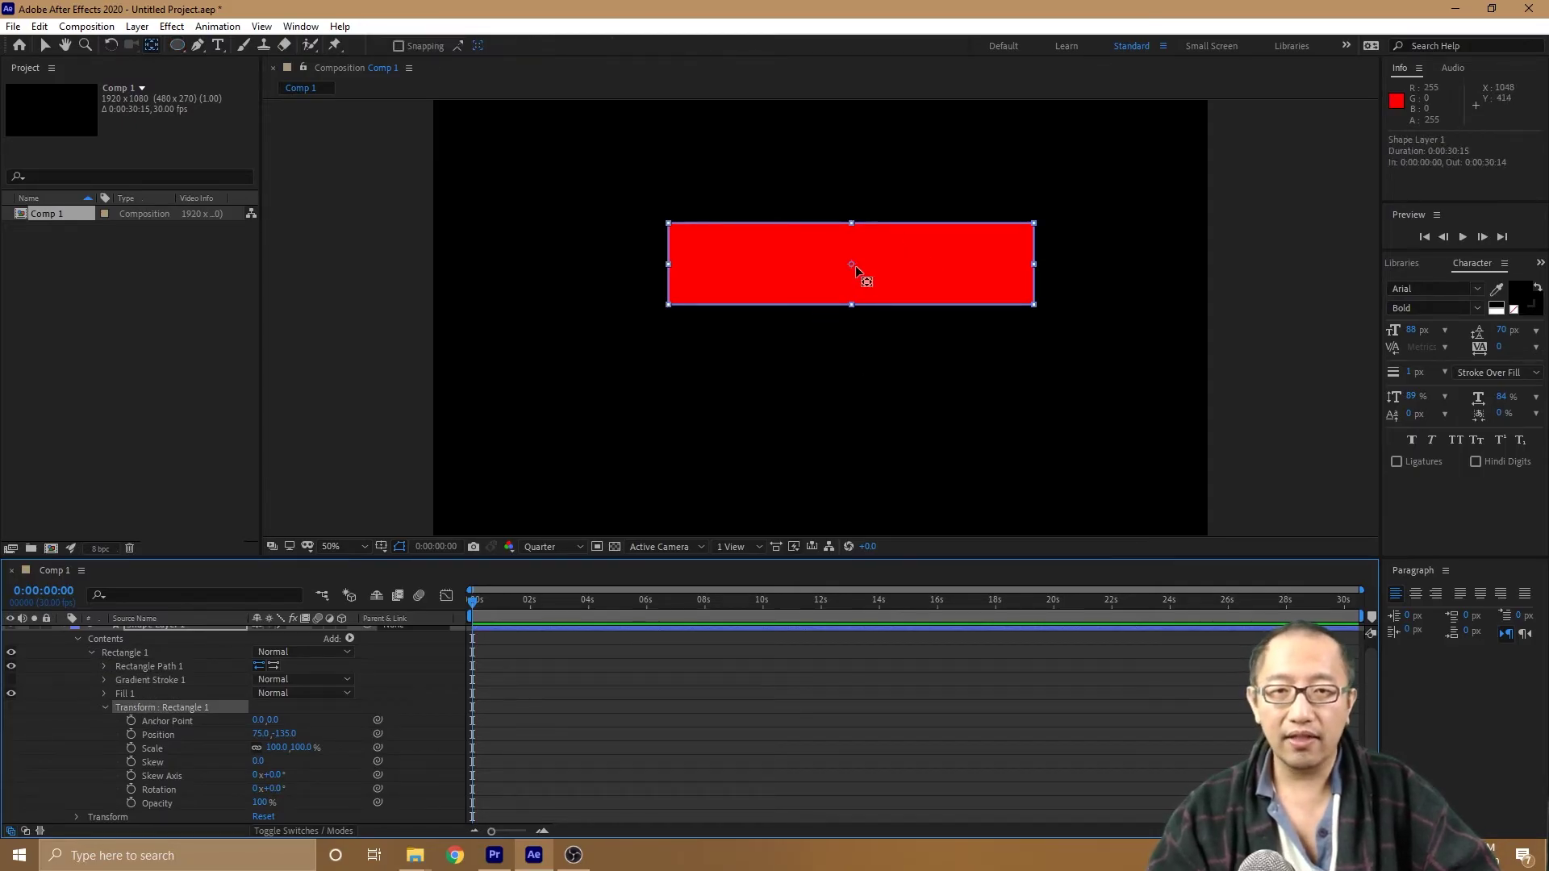
drag(854, 264, 674, 266)
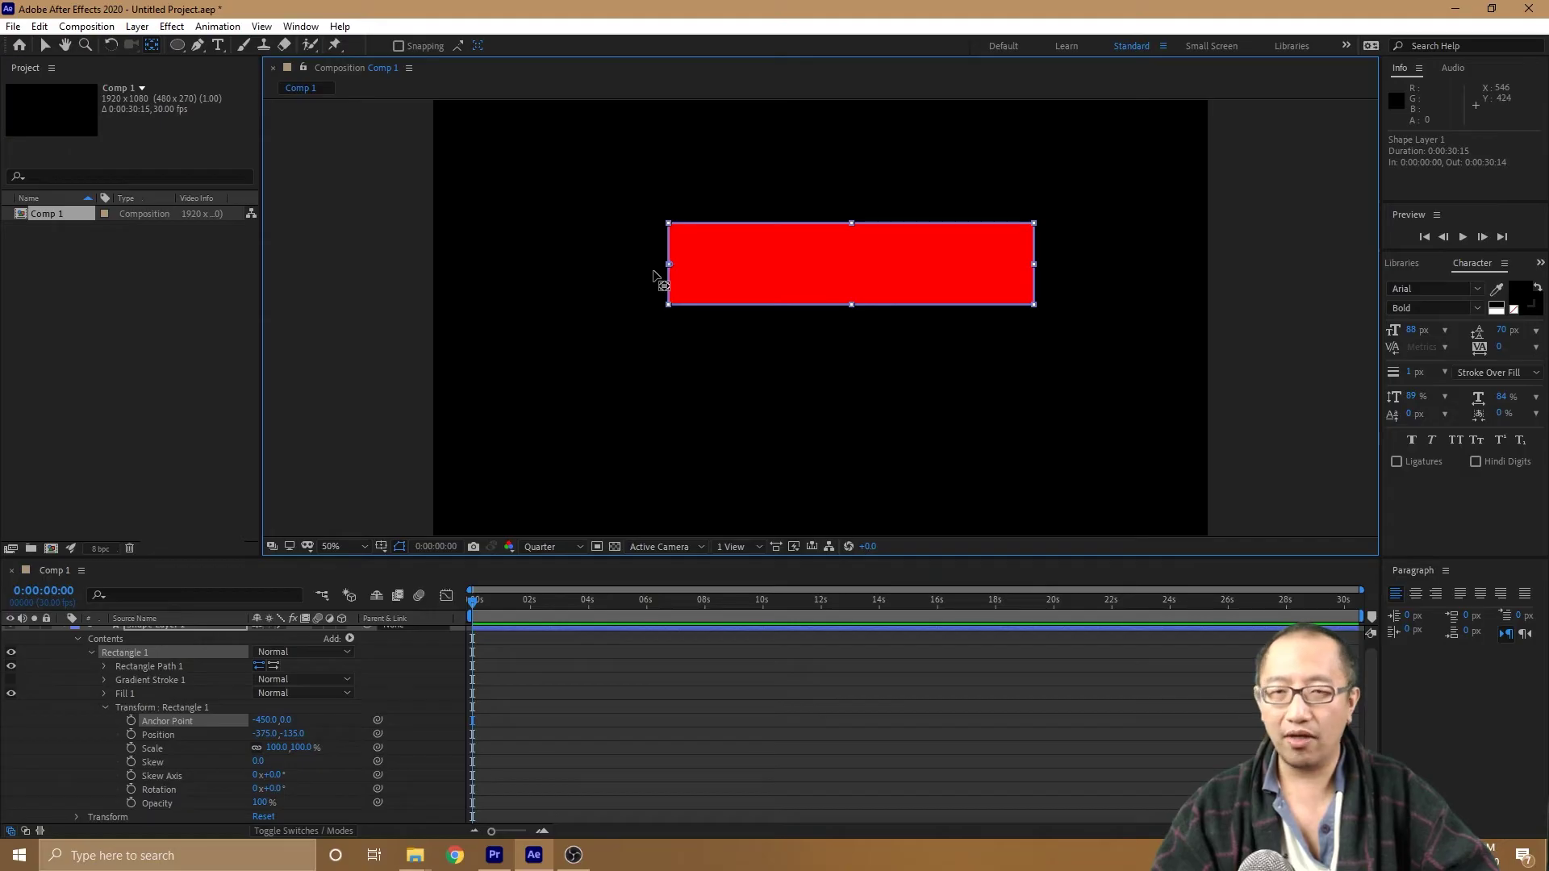
mouse_move(501, 602)
mouse_down()
mouse_move(446, 603)
mouse_move(612, 601)
mouse_move(427, 604)
mouse_up()
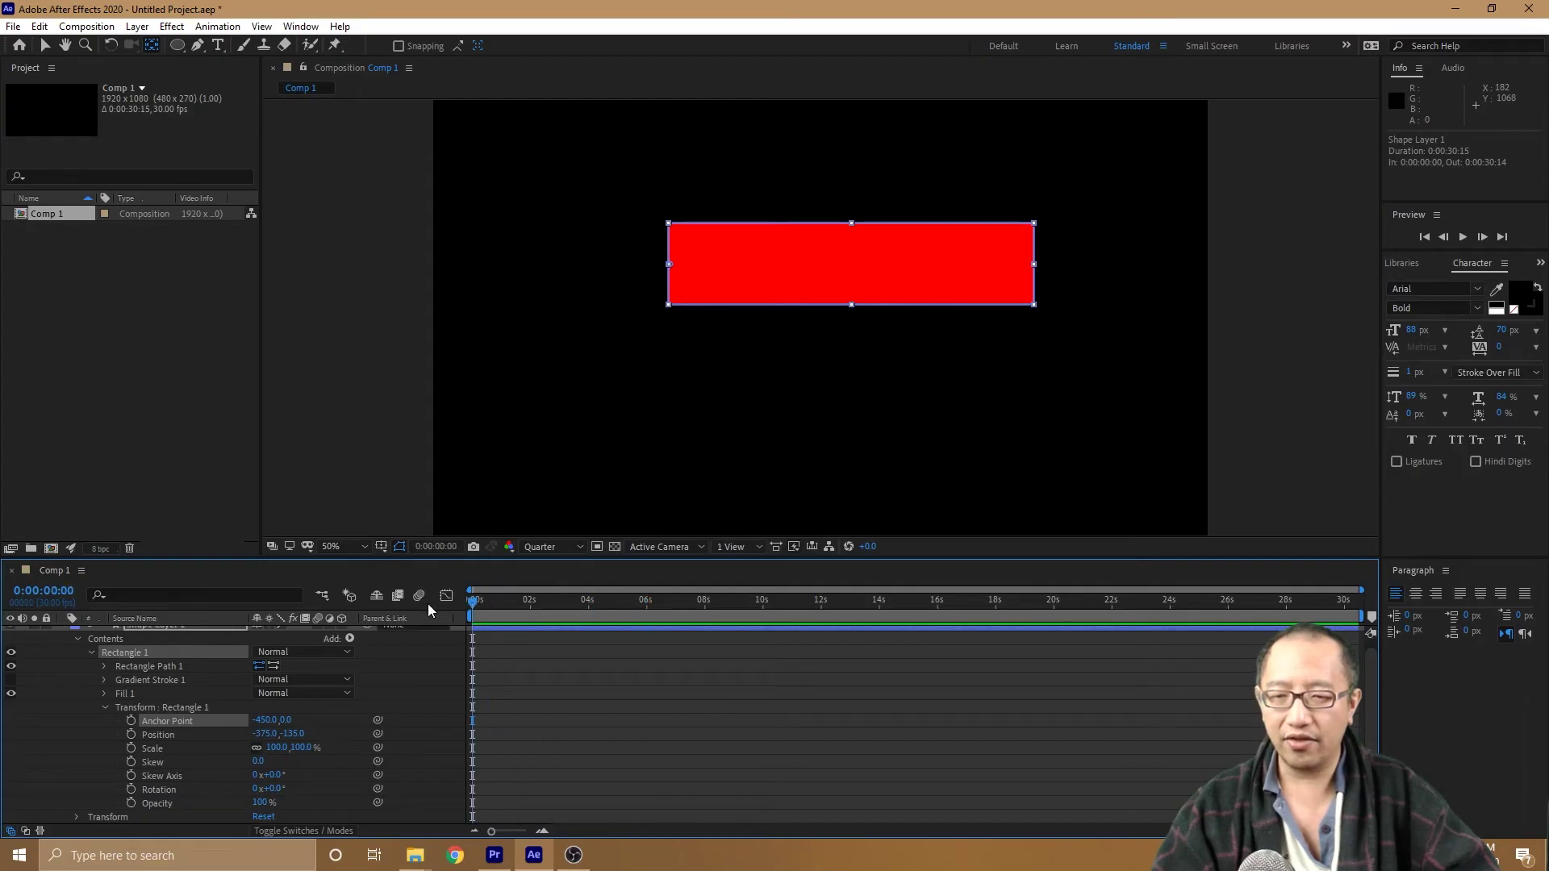
Step: Add 100% Scale keyframes at 0:00:00:00 and at about two seconds
click(131, 749)
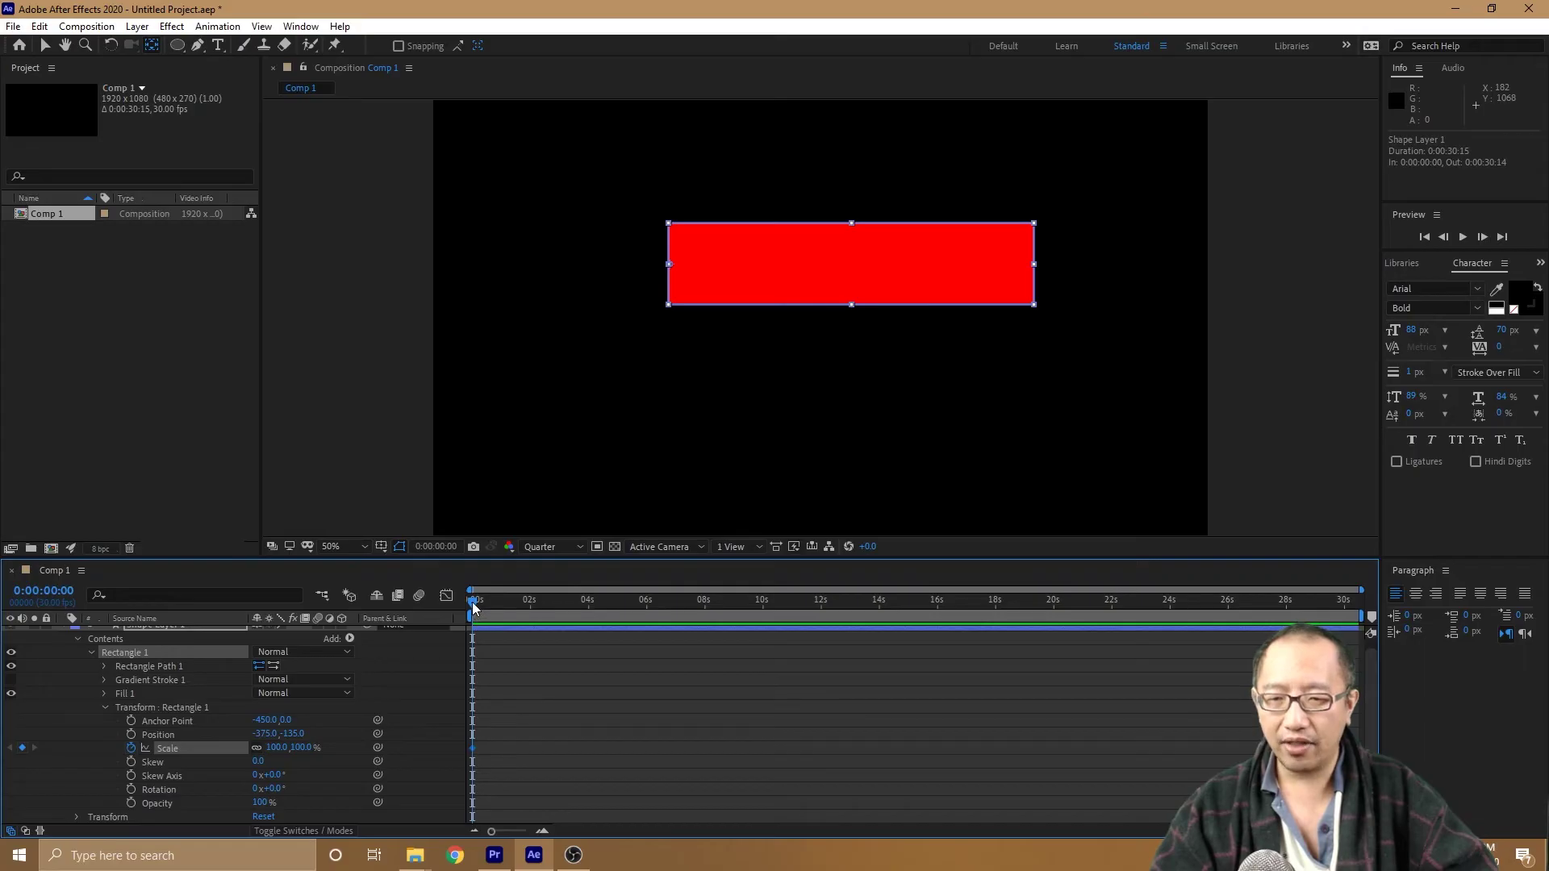
drag(473, 606, 529, 607)
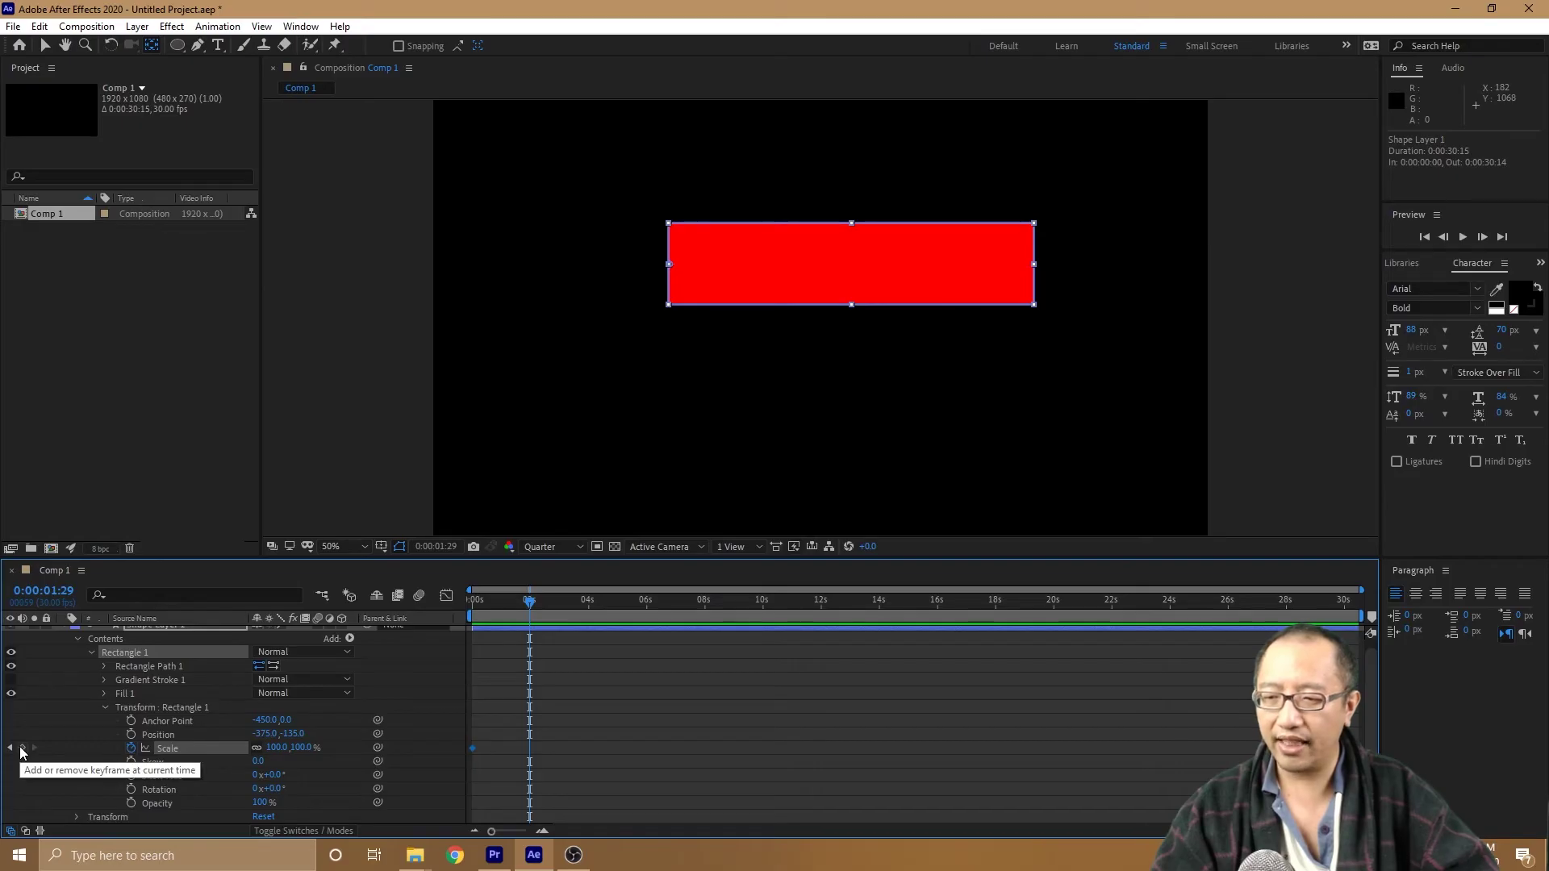
click(23, 748)
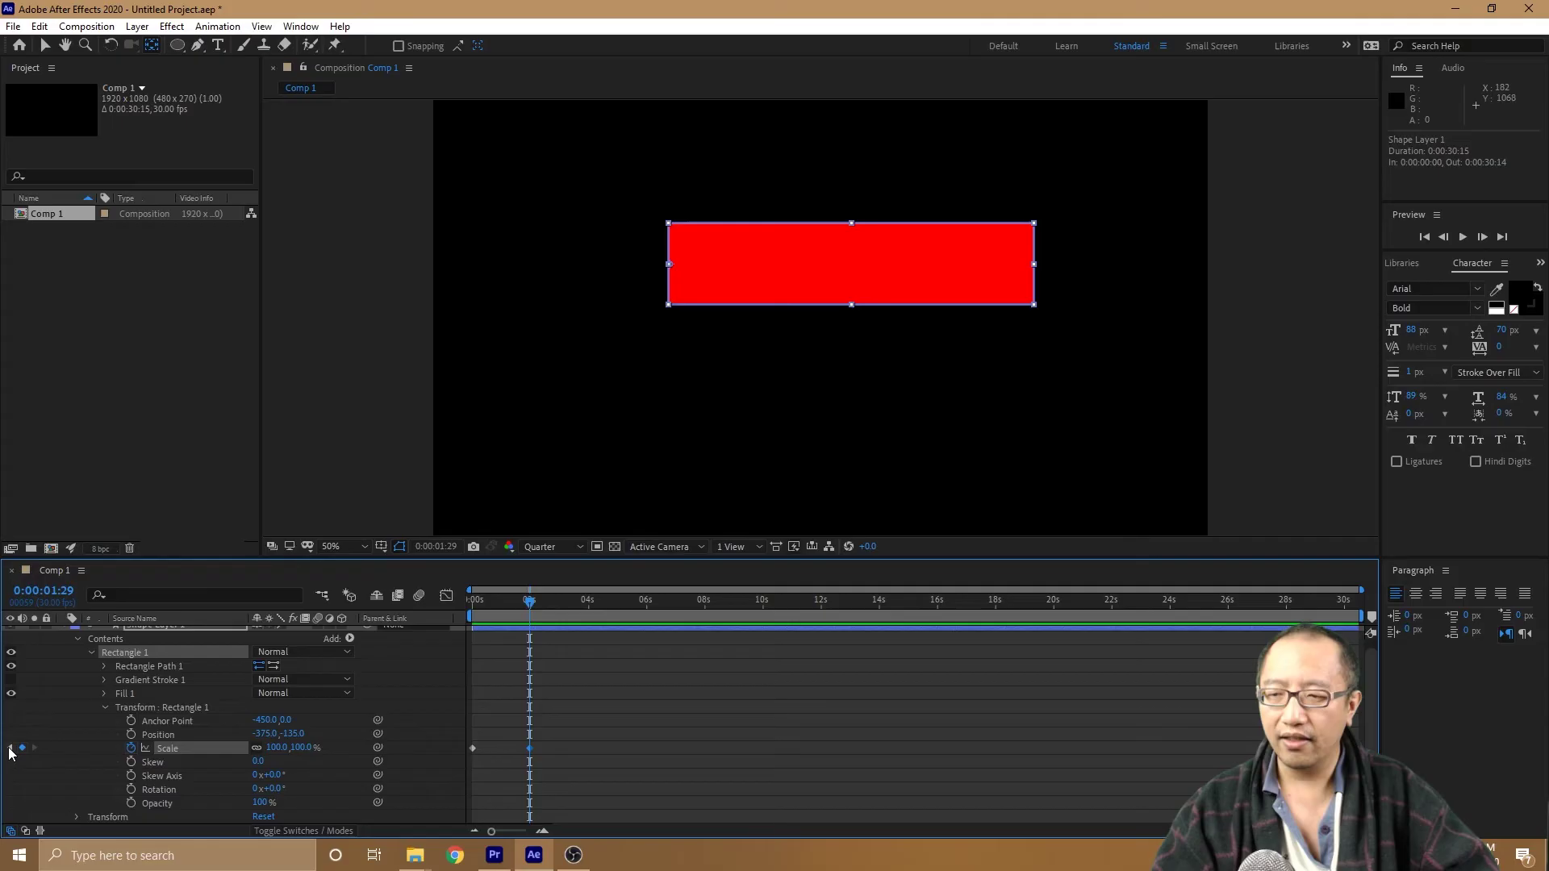
Step: Jump back and forth between the two Scale keyframes, ending on the first
click(10, 749)
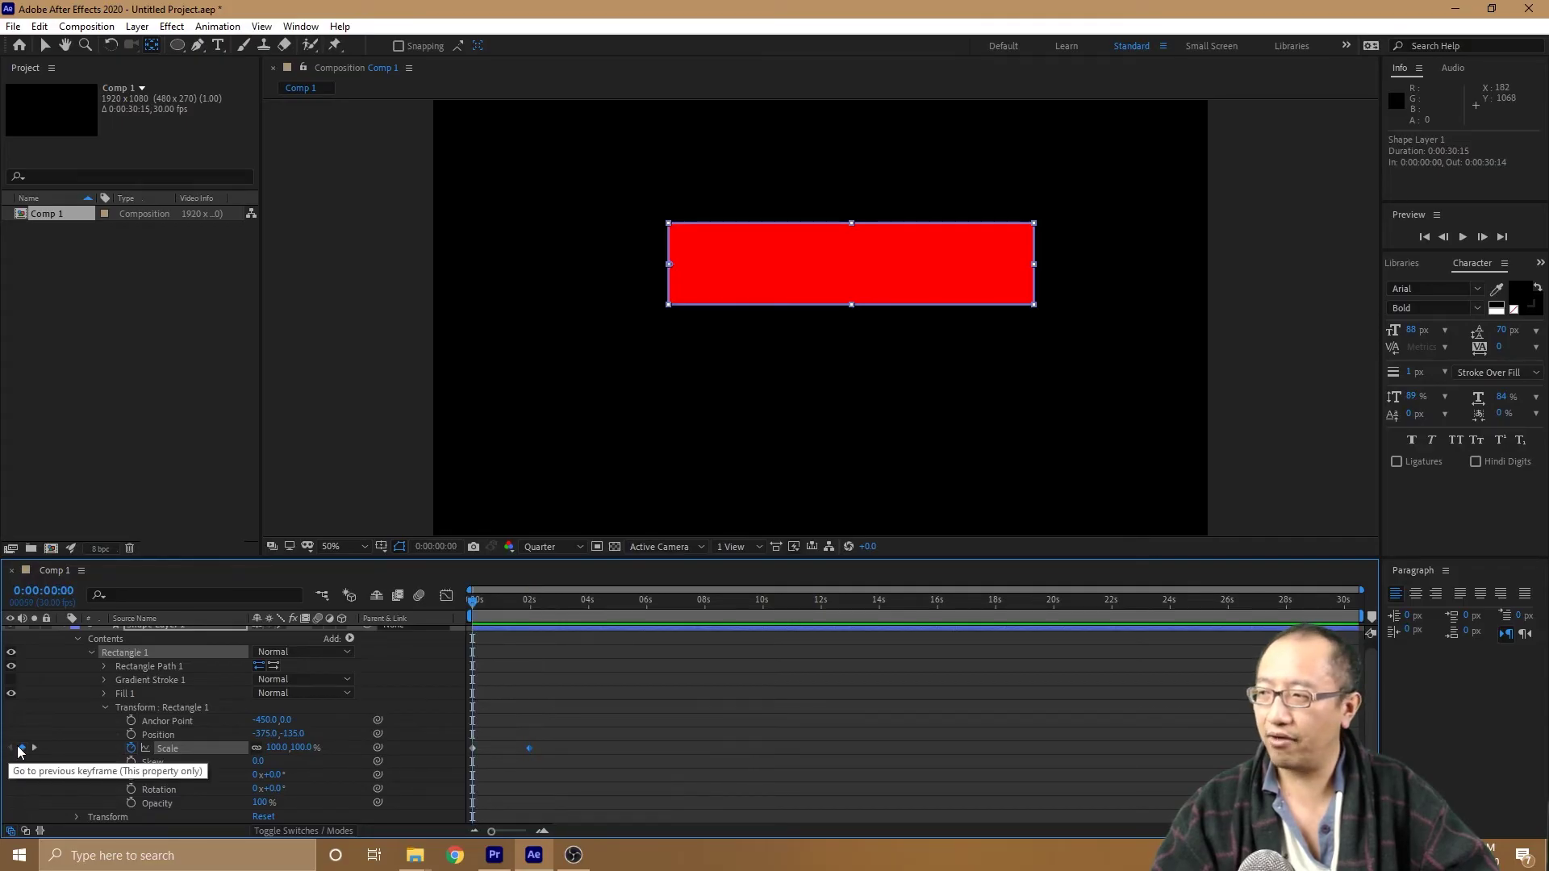
click(33, 750)
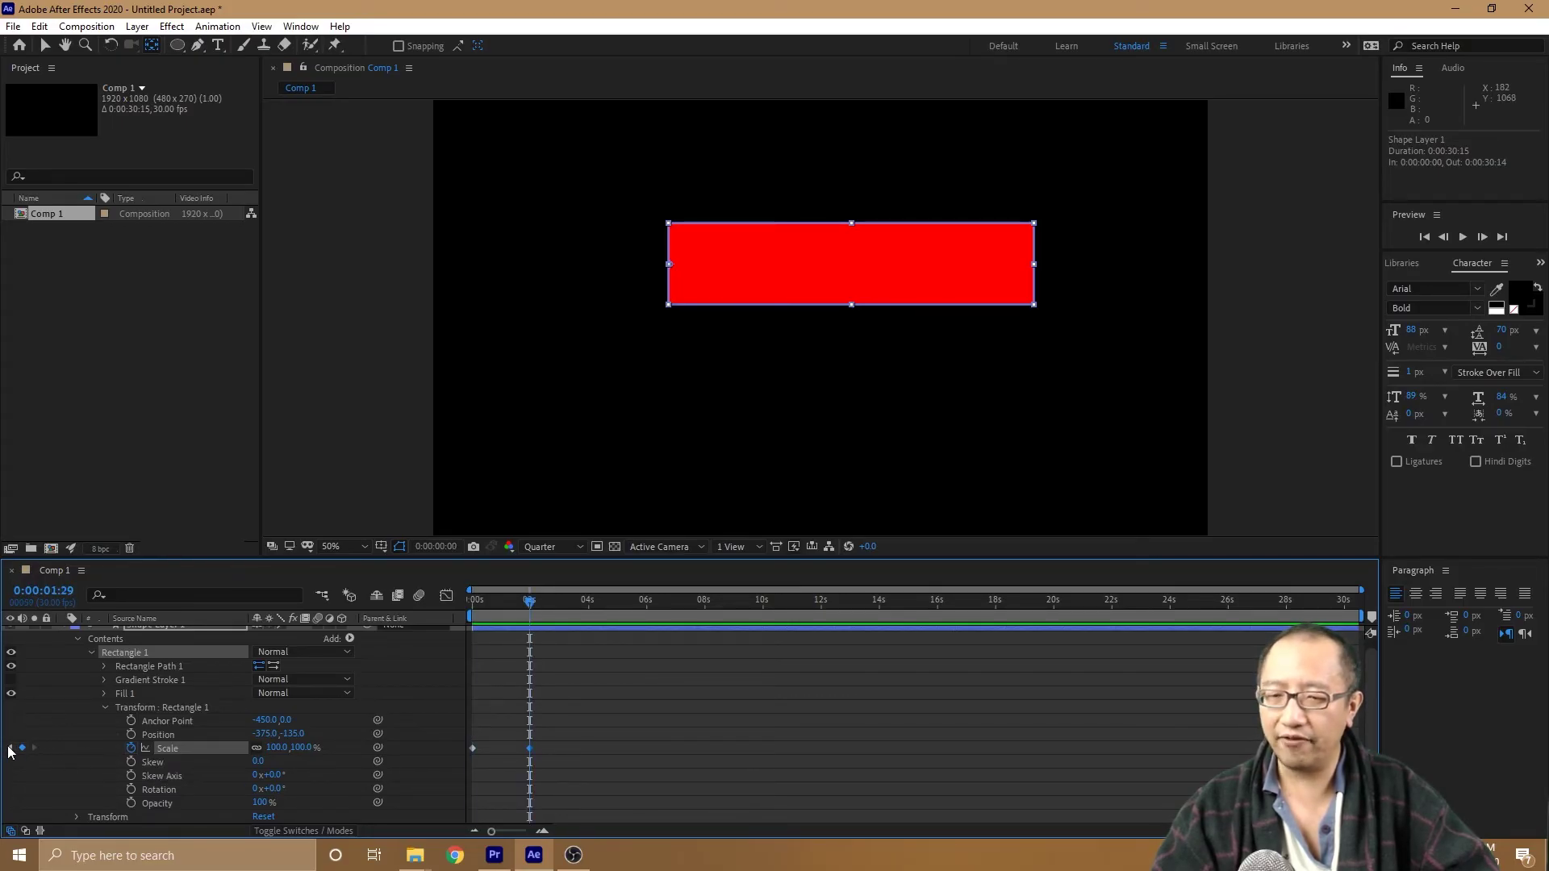
click(11, 748)
click(33, 749)
click(11, 748)
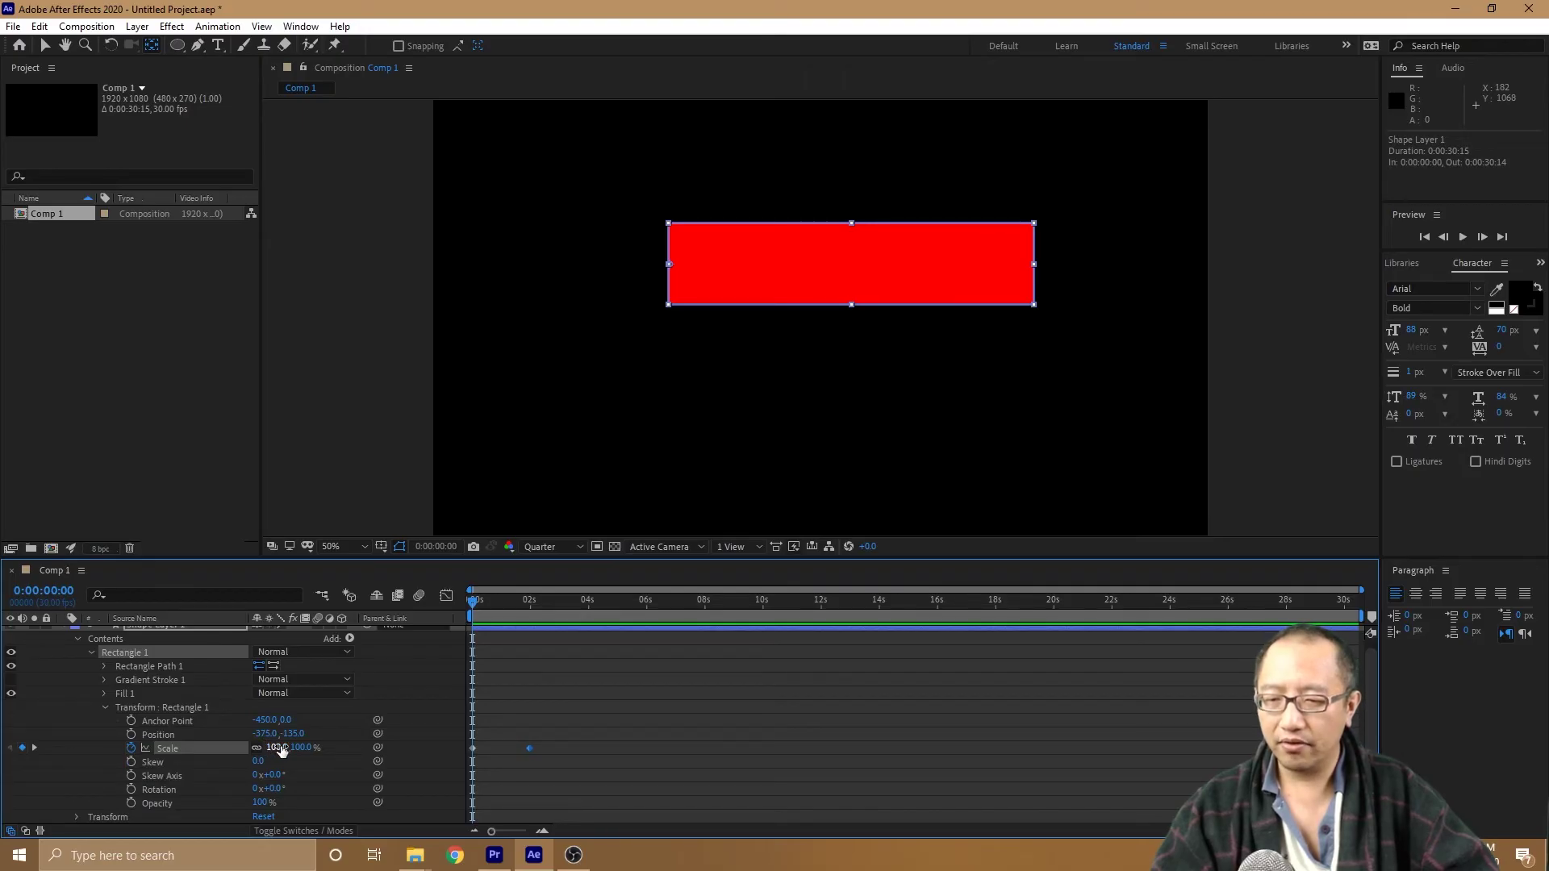
Step: Scrub the first keyframe's Scale, then reset it to 100%
mouse_move(281, 749)
mouse_down()
mouse_move(202, 748)
mouse_move(303, 747)
mouse_move(217, 747)
mouse_move(251, 749)
mouse_up()
drag(298, 748, 301, 748)
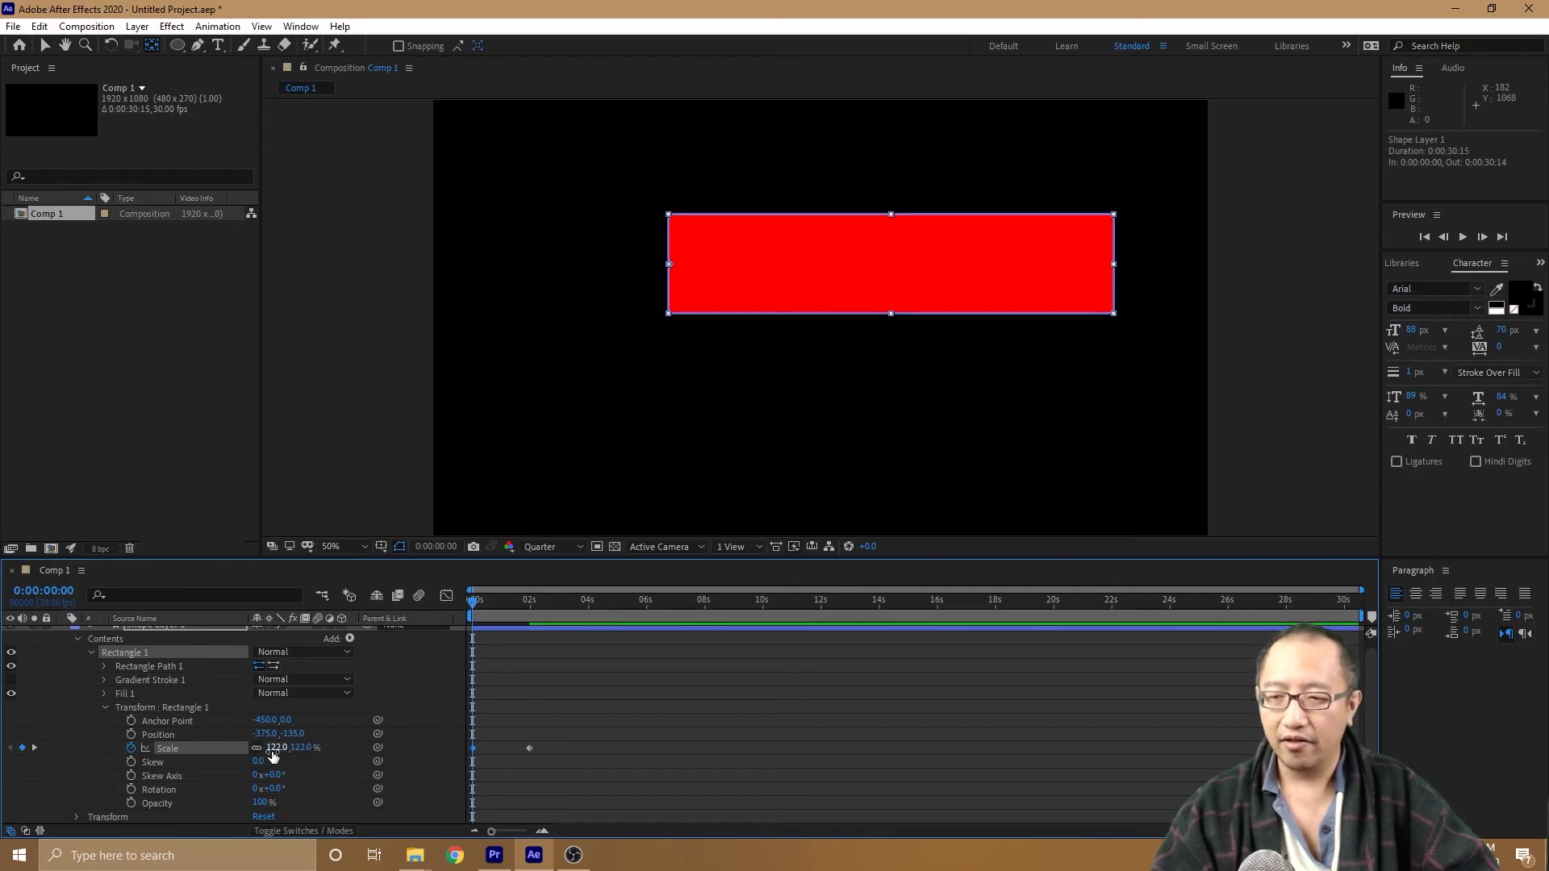
click(275, 747)
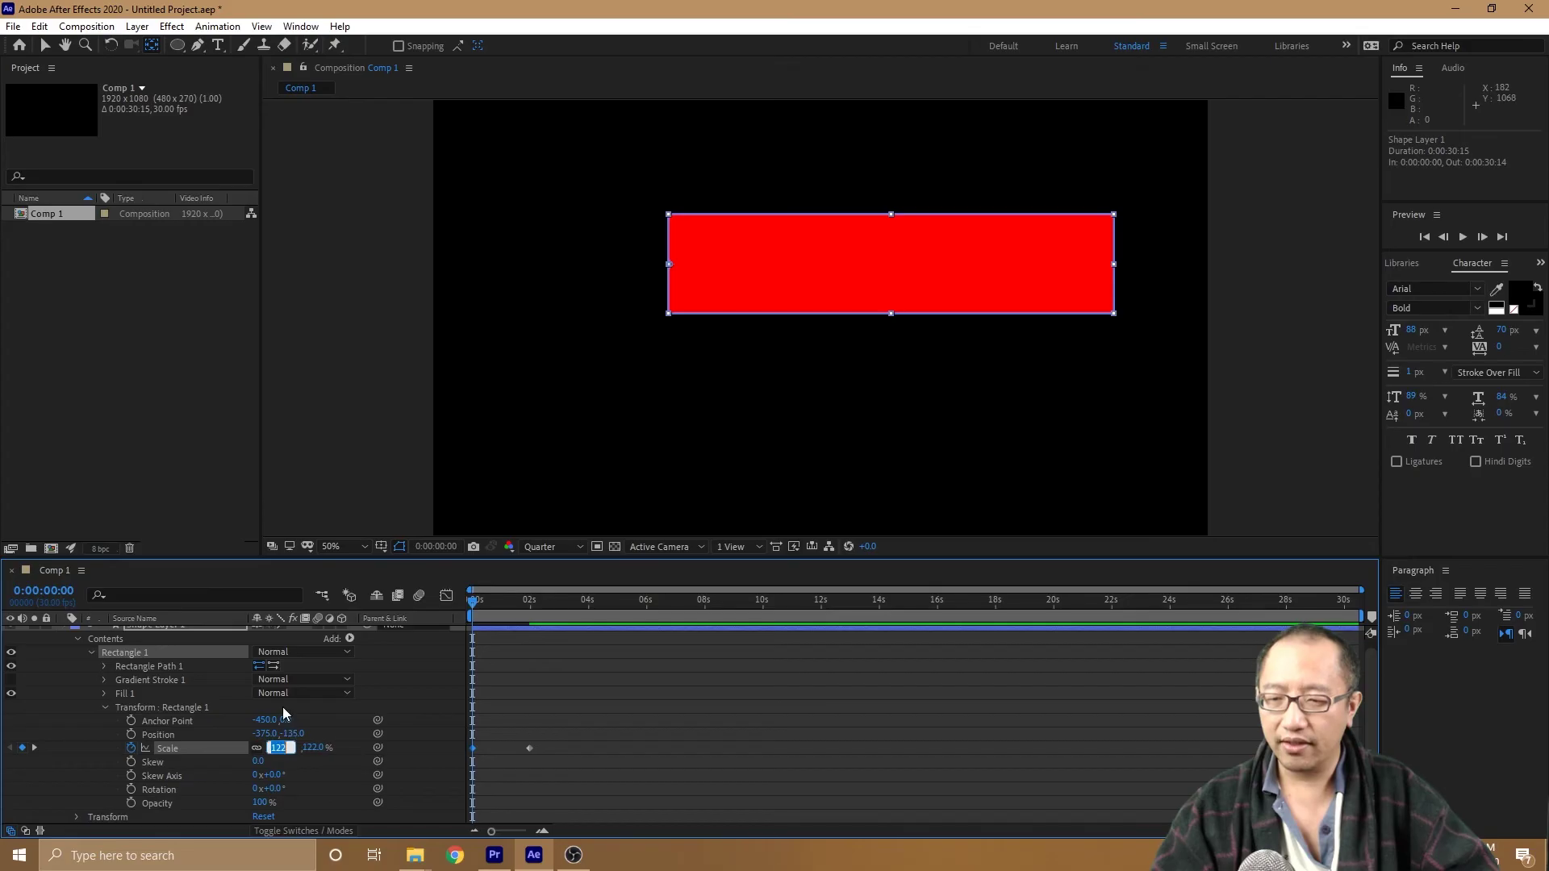
text(100)
key(Return)
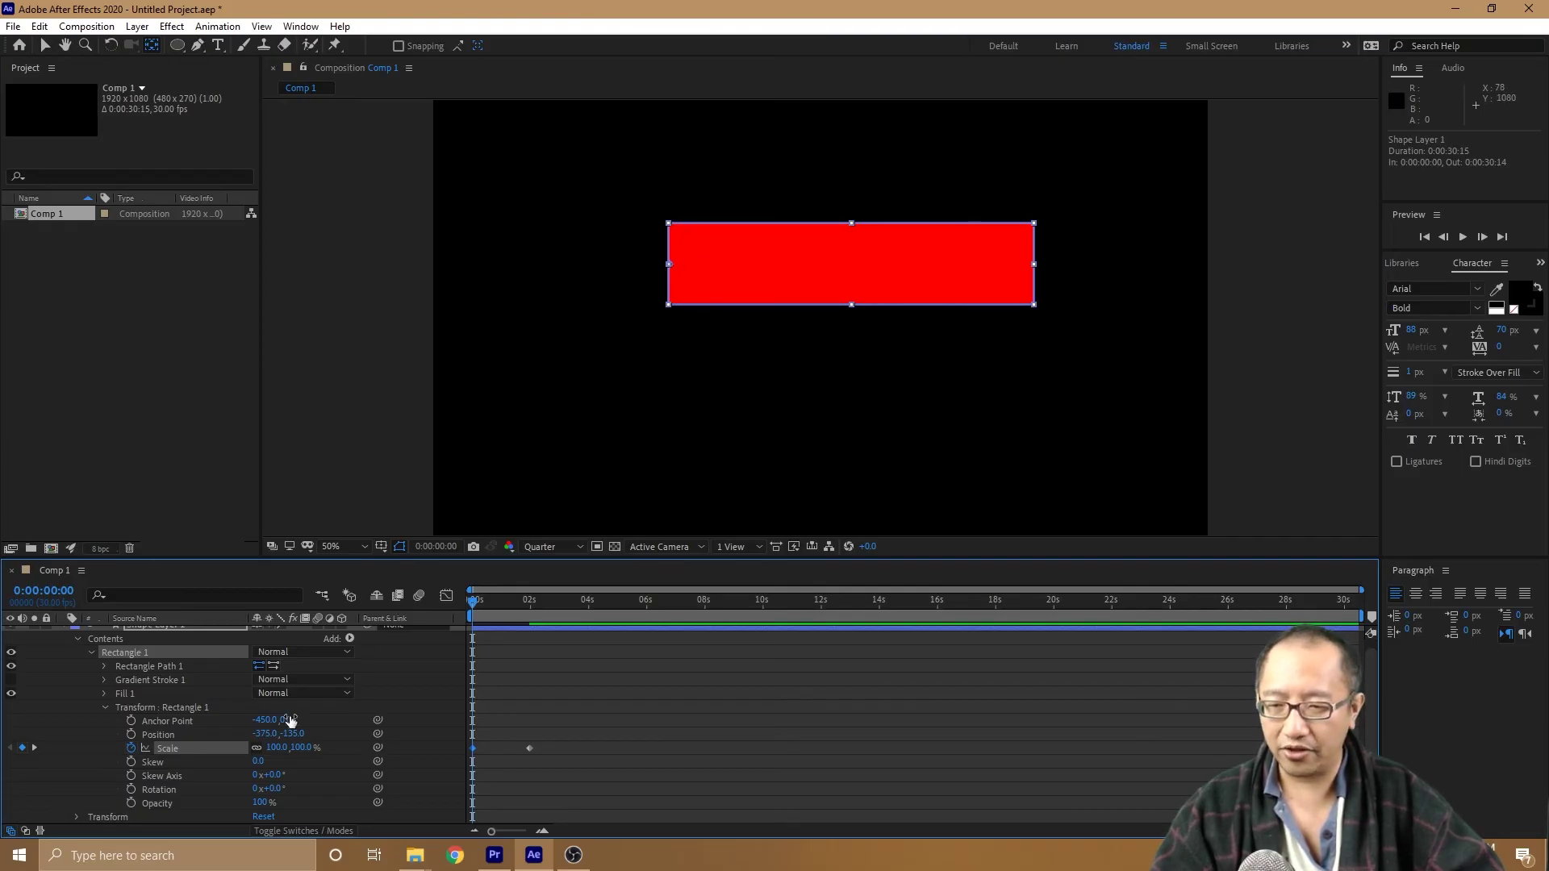
Step: Unlink Scale proportions and set the first keyframe's horizontal scale to 0%
click(256, 750)
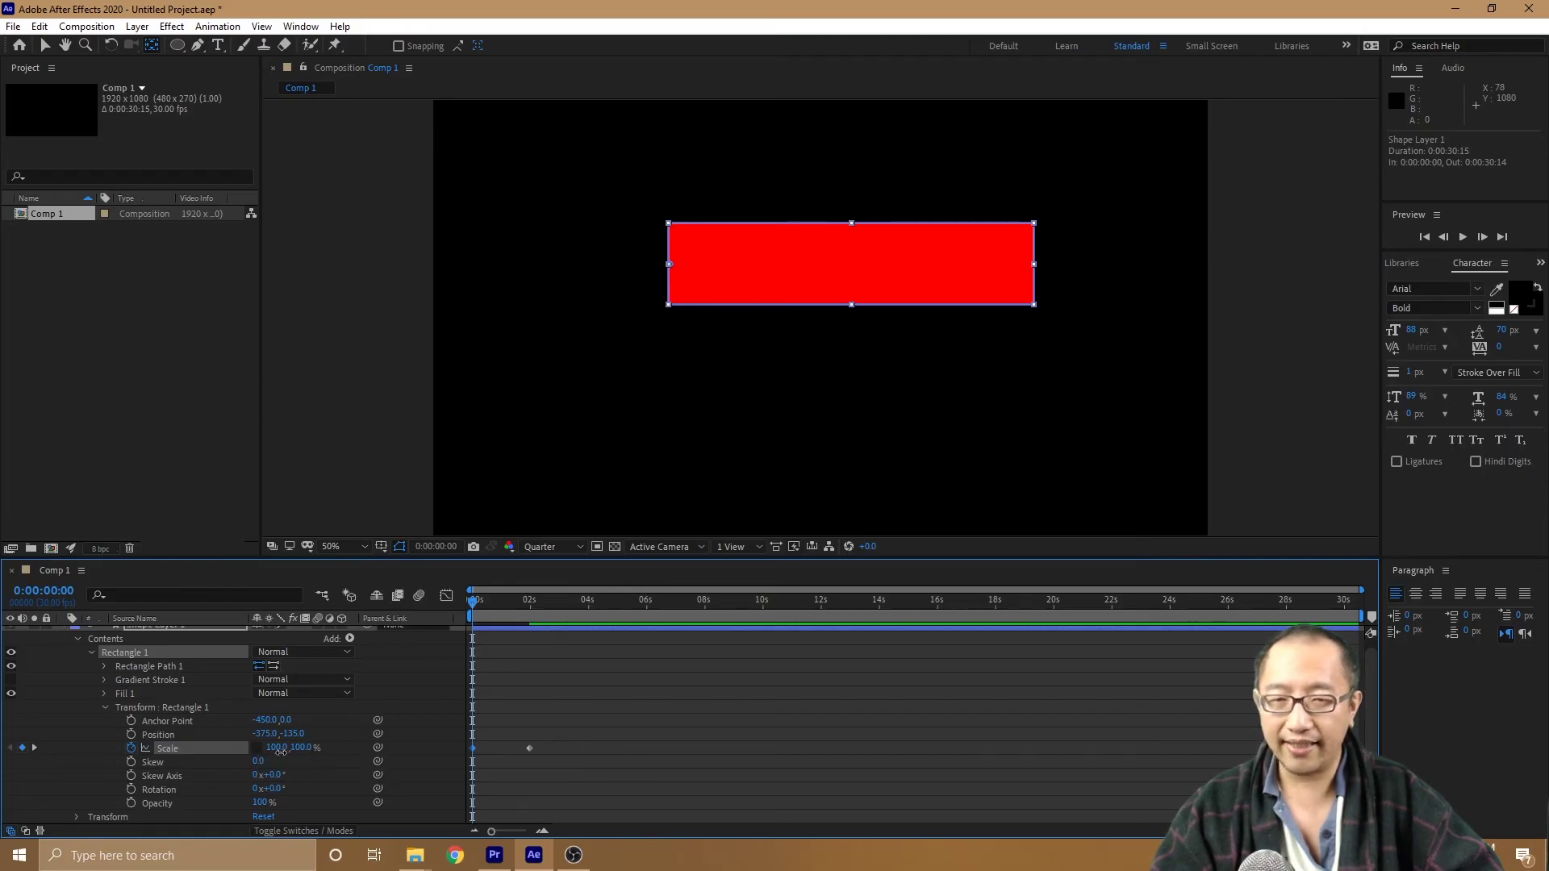
drag(280, 750, 242, 749)
click(274, 748)
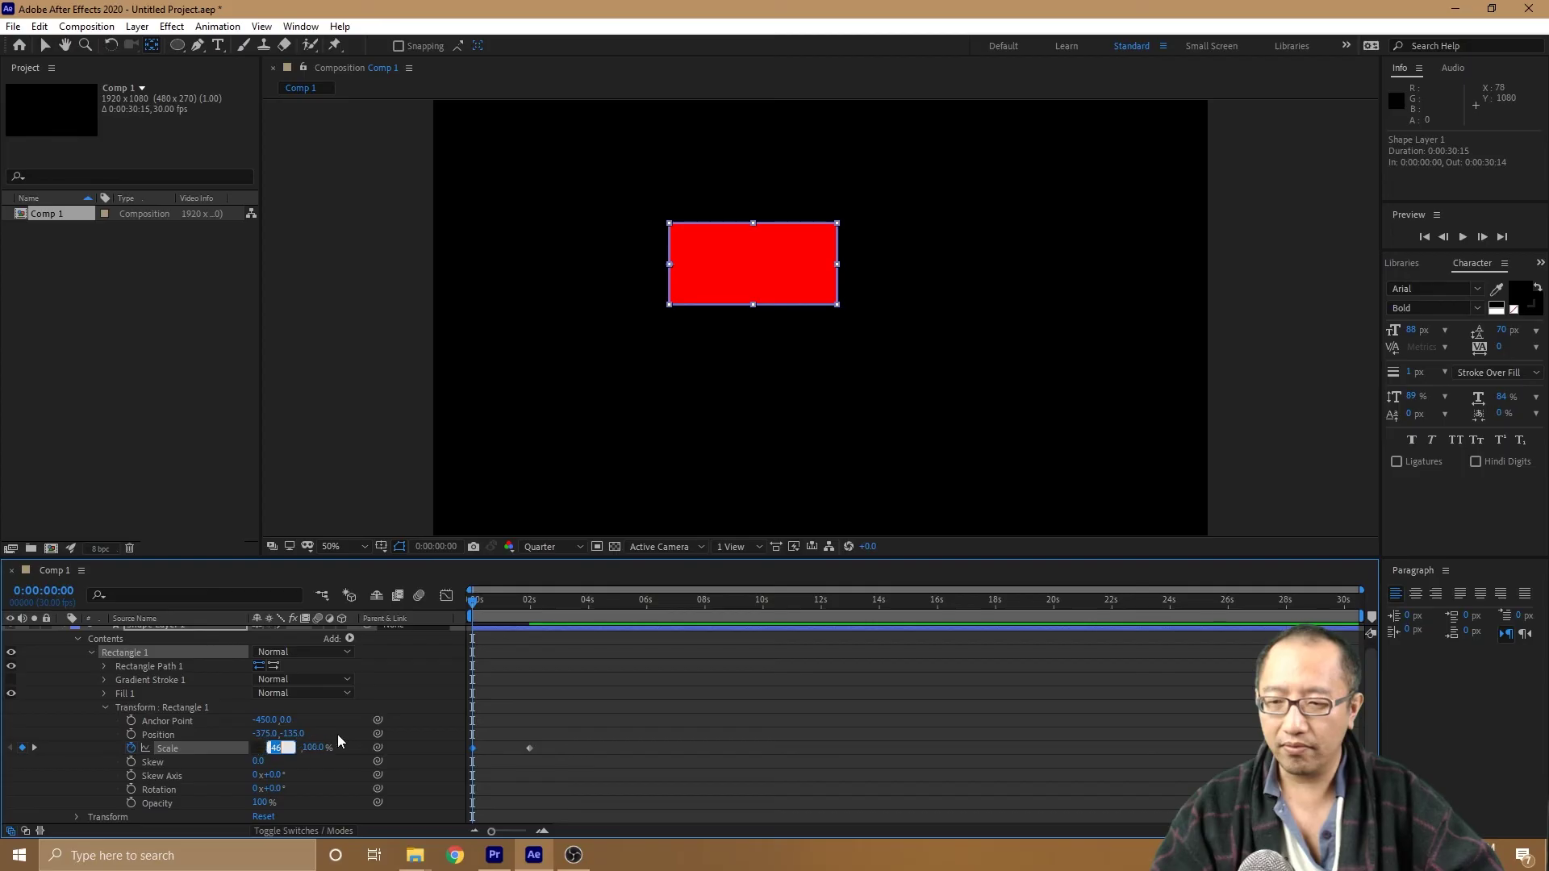
text(0)
key(Return)
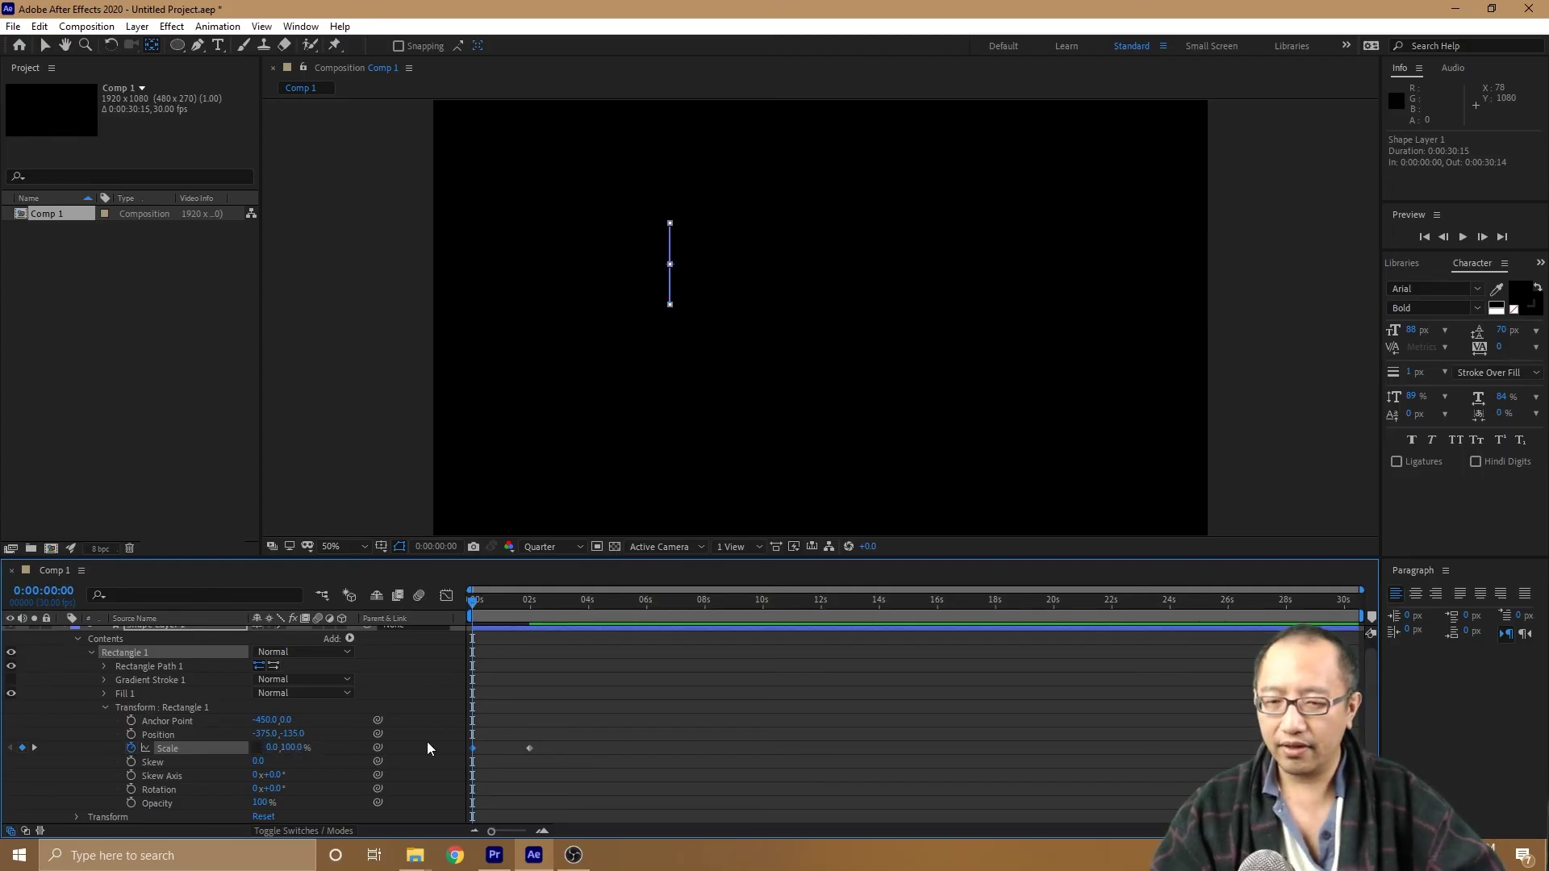
click(37, 747)
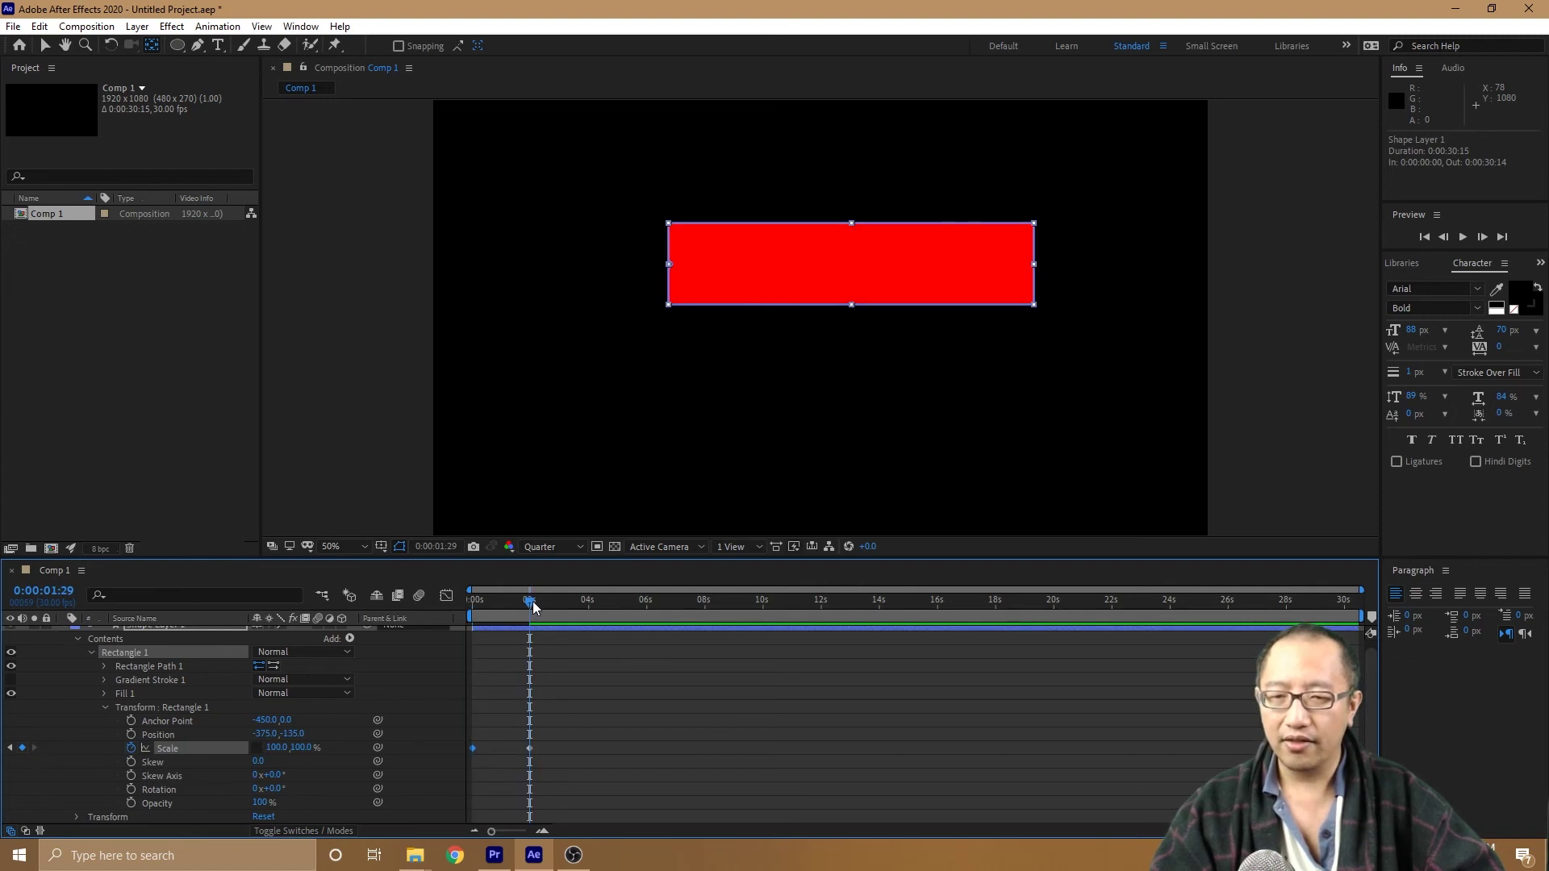
drag(530, 607, 470, 606)
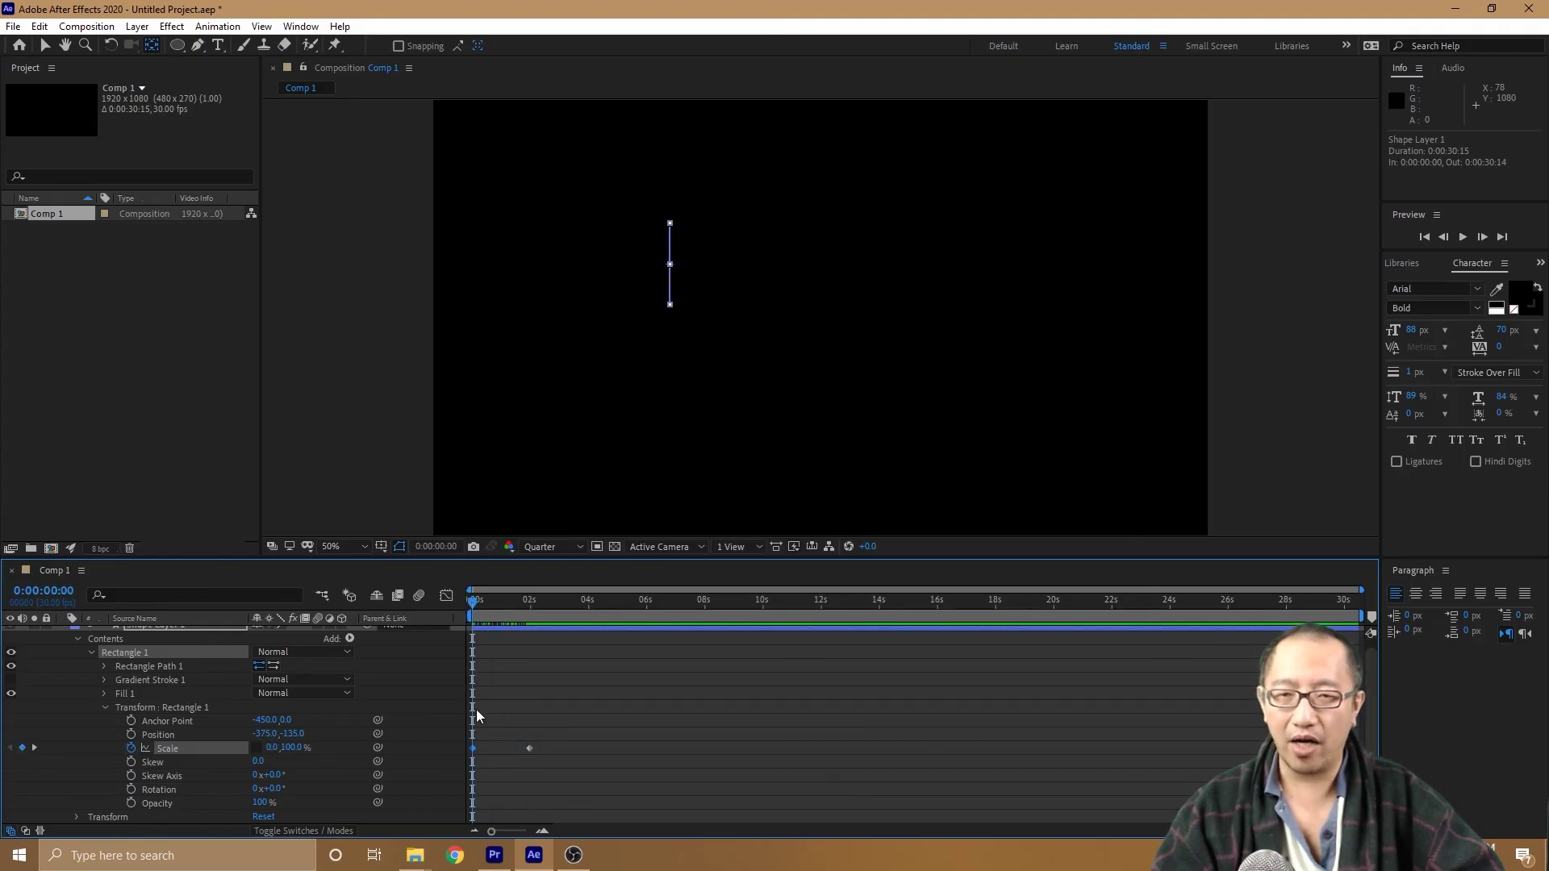
key(space)
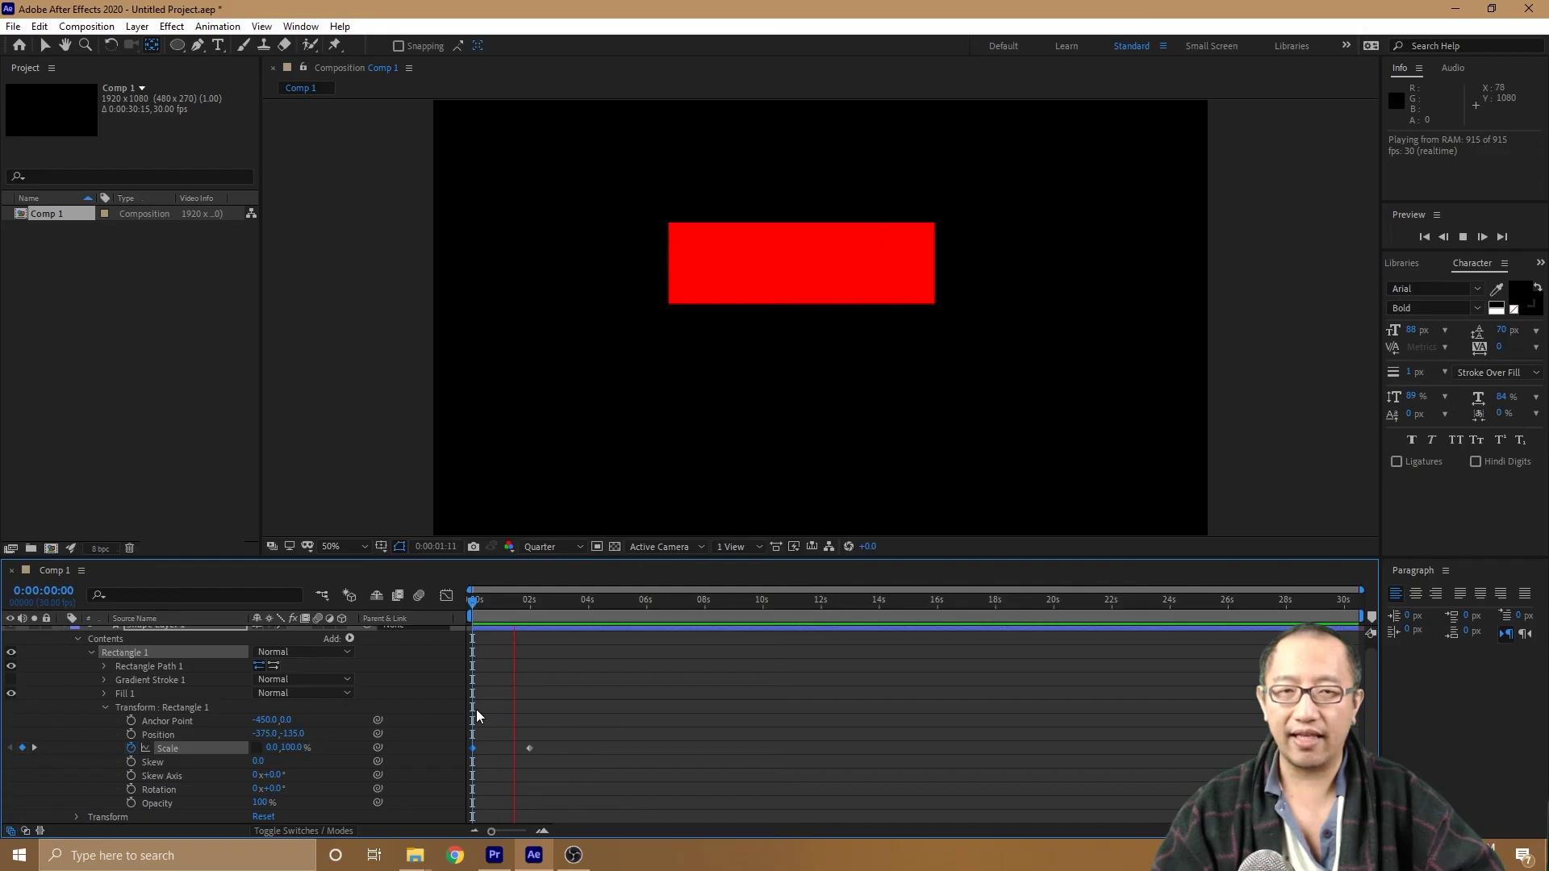
key(space)
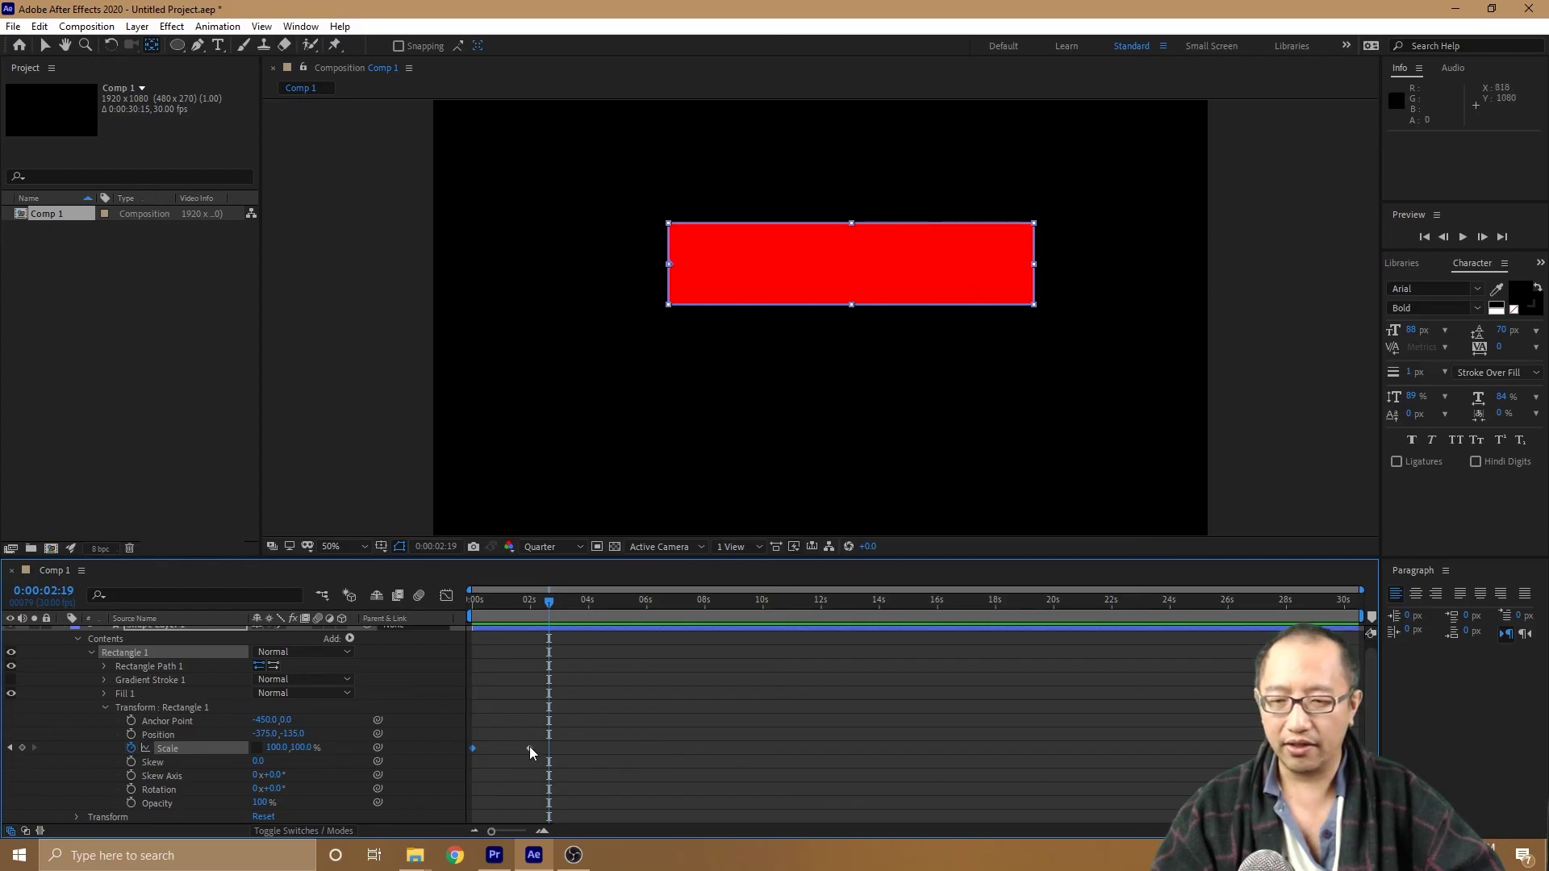
Step: Nudge the end keyframe earlier, rewind, zoom the timeline to twelve seconds, and preview
drag(529, 747, 497, 748)
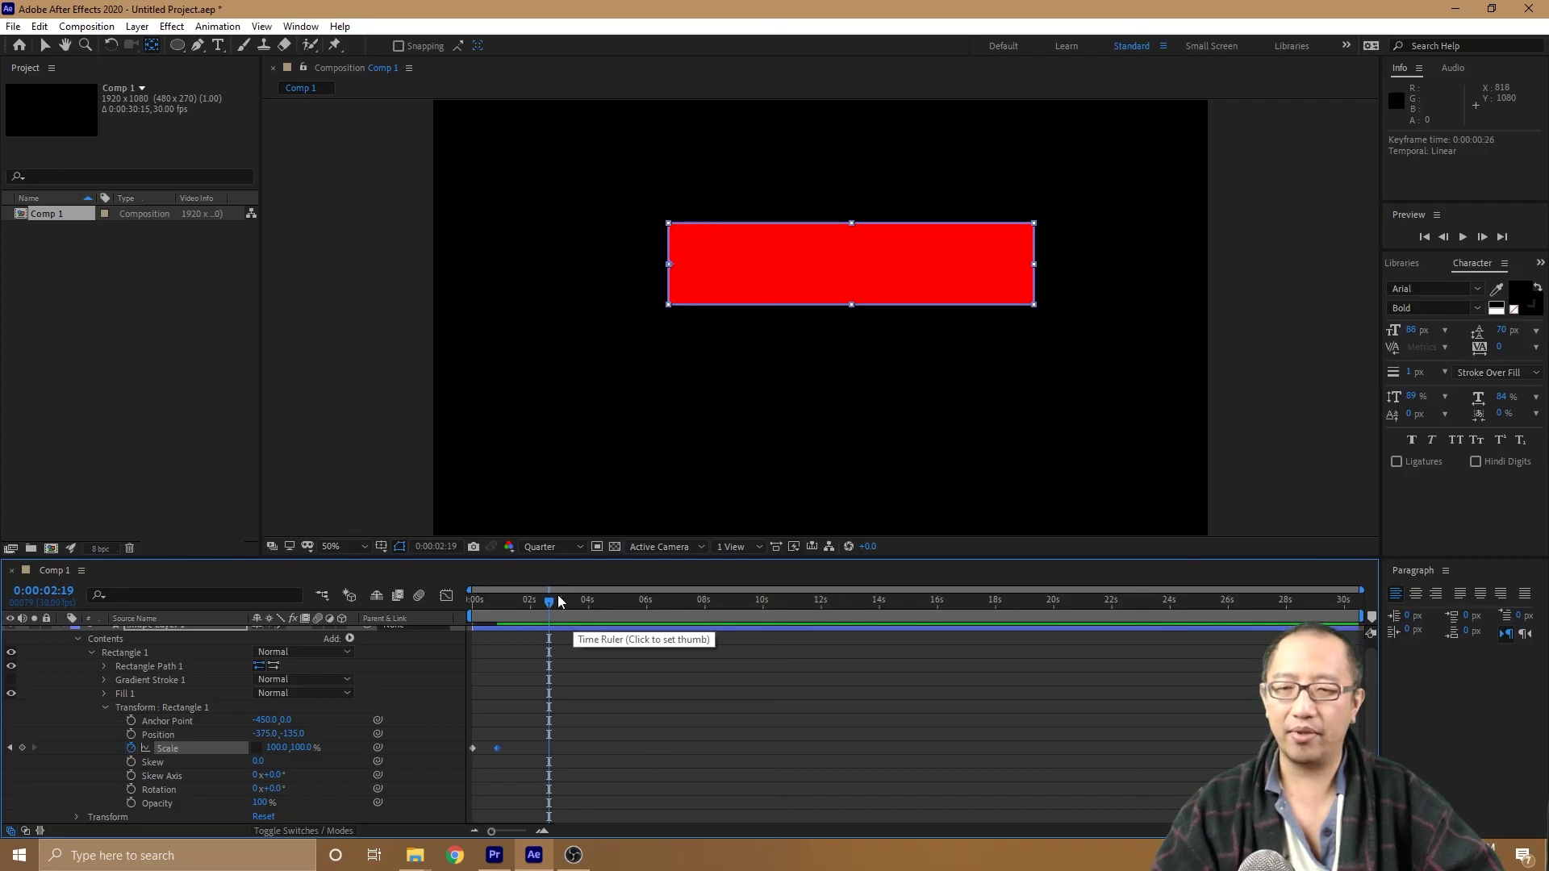
drag(548, 601, 472, 603)
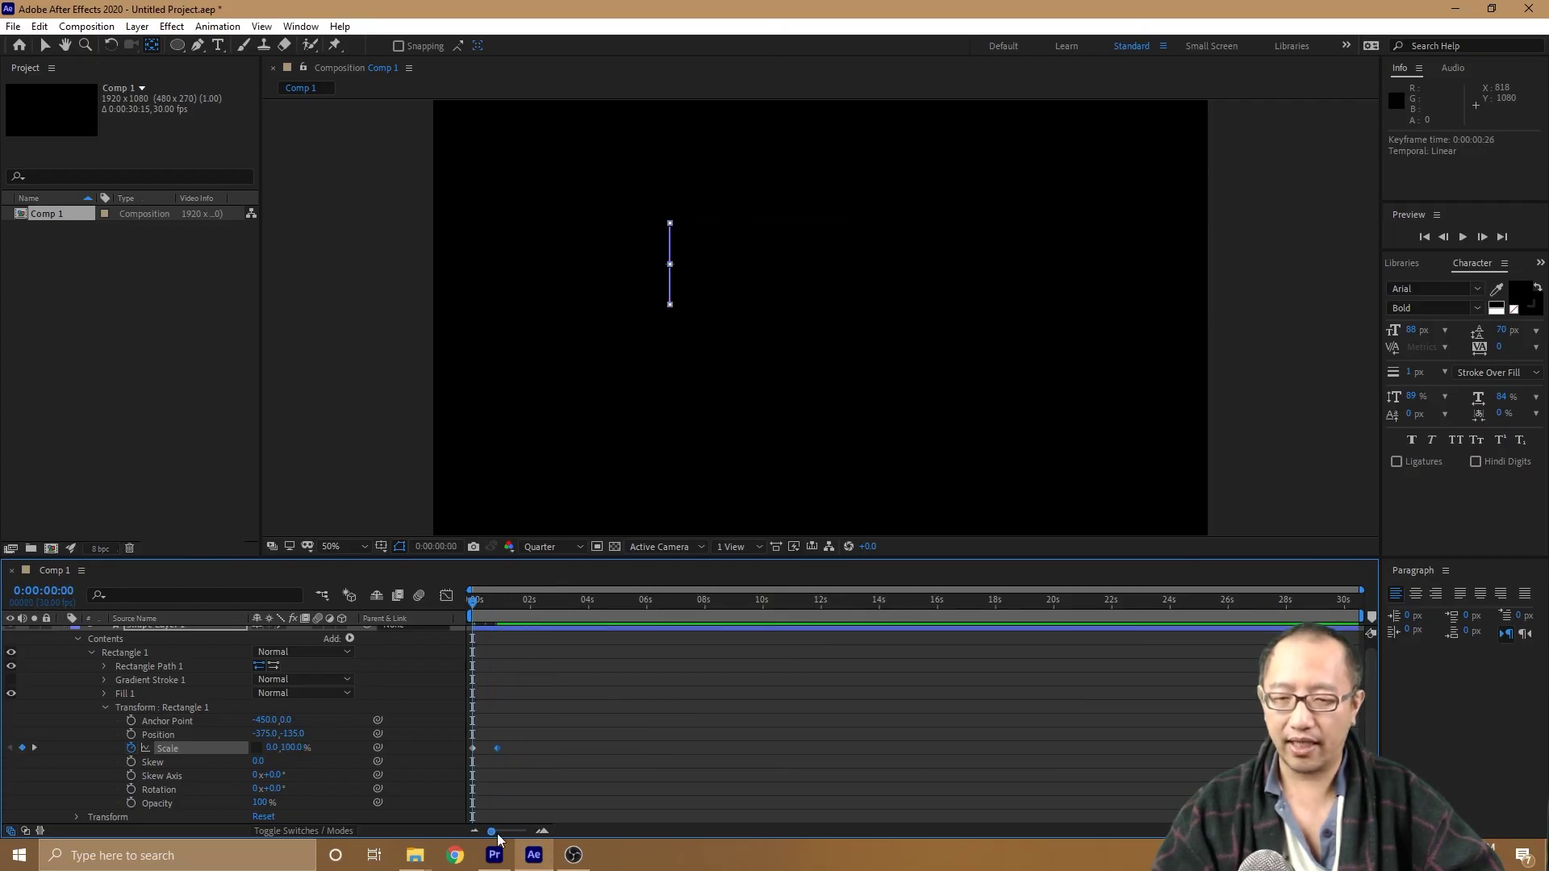
drag(492, 832, 512, 832)
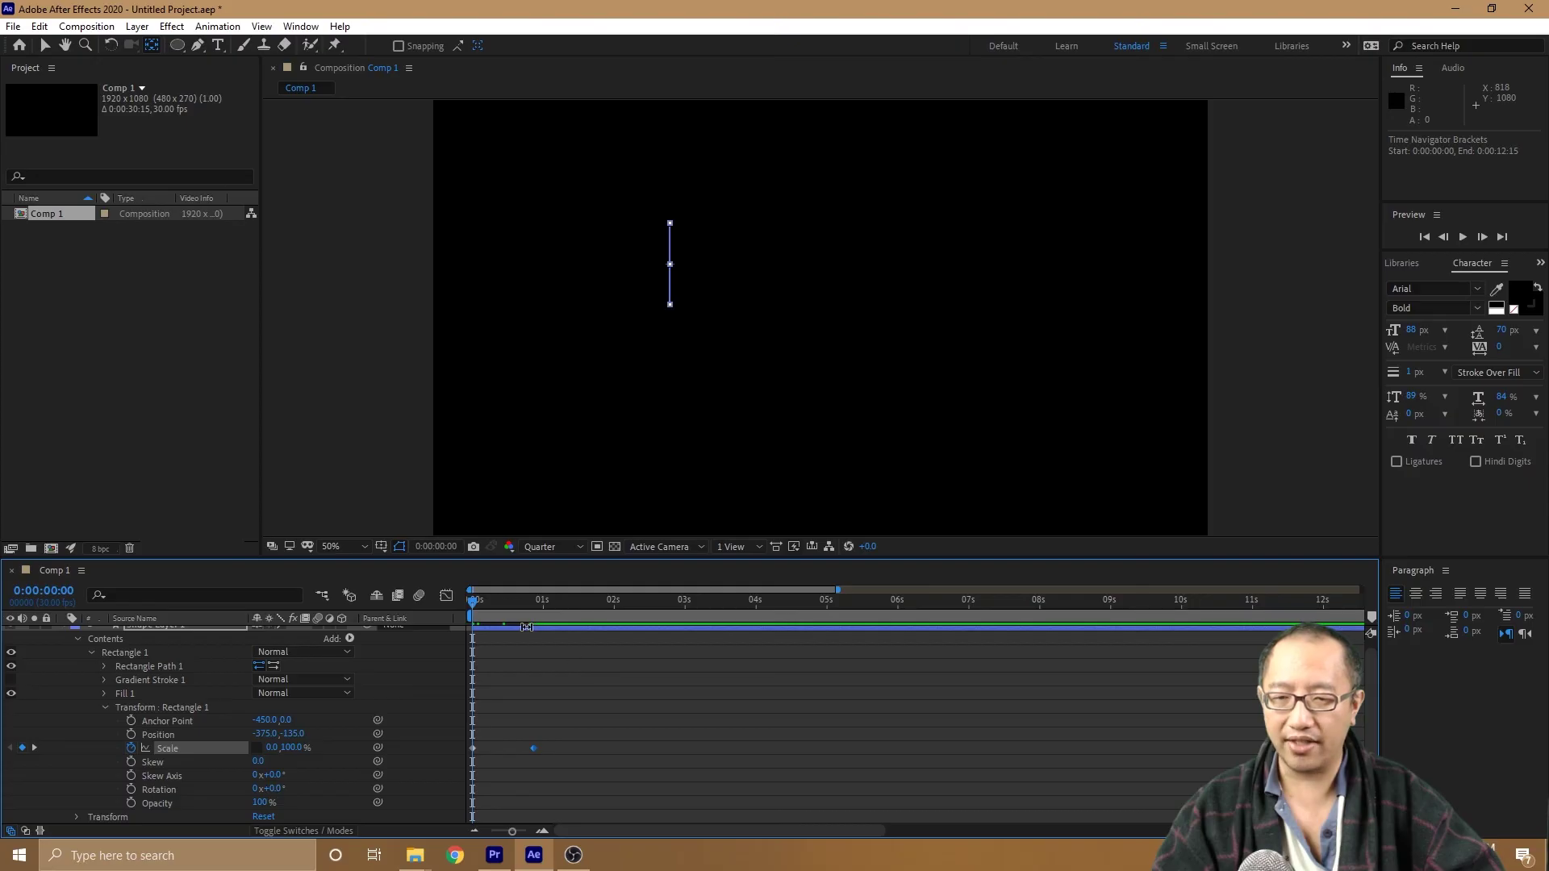
key(space)
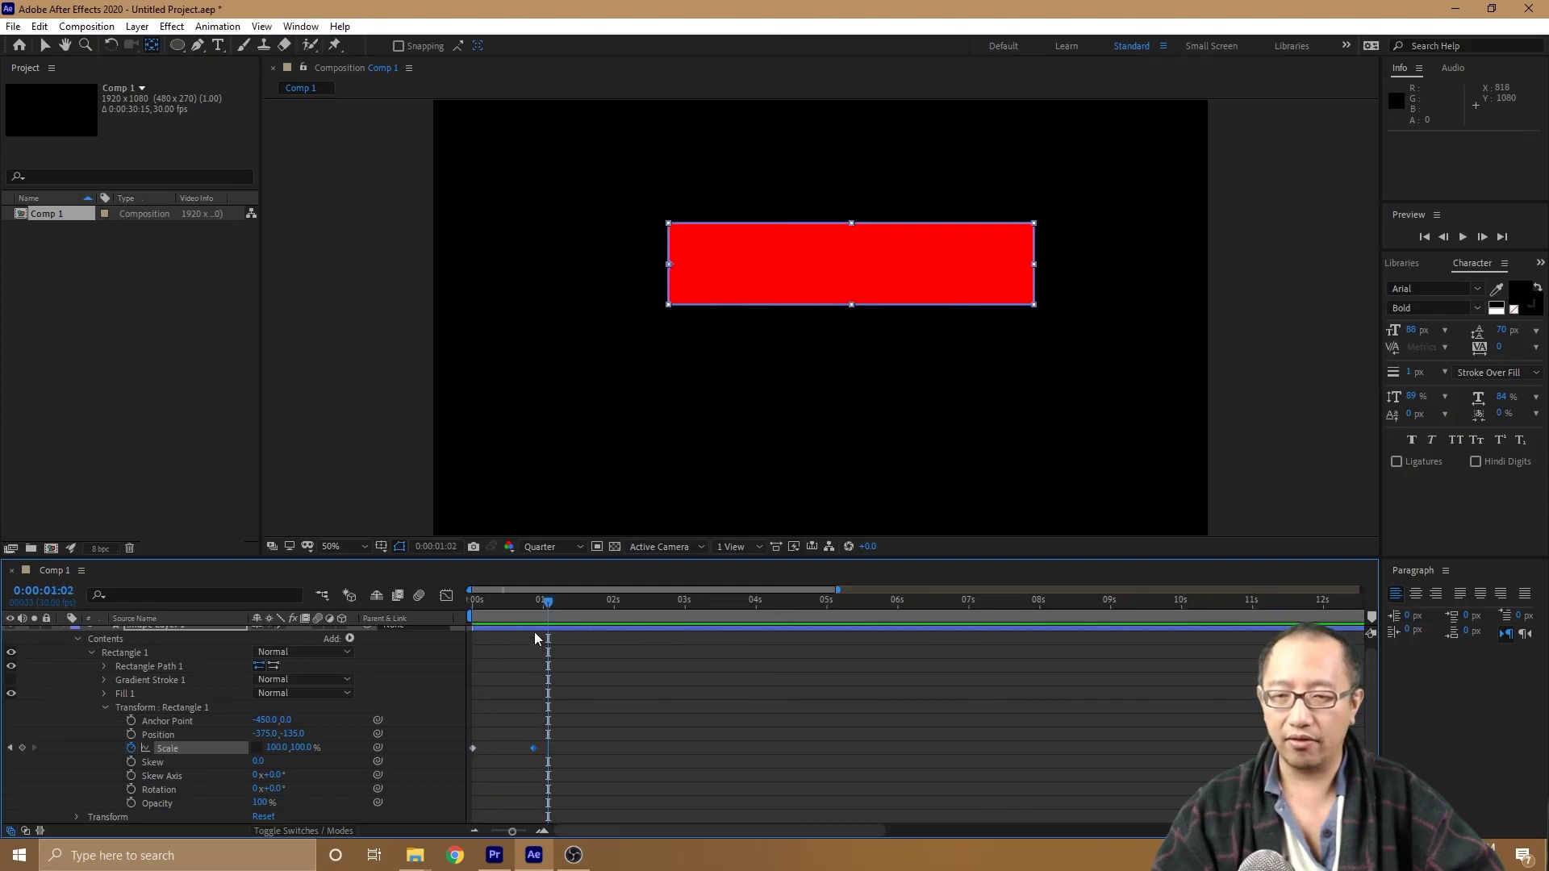
Step: Move the end Scale keyframe to 0:00:00:12 and preview the faster growth
drag(533, 748, 500, 748)
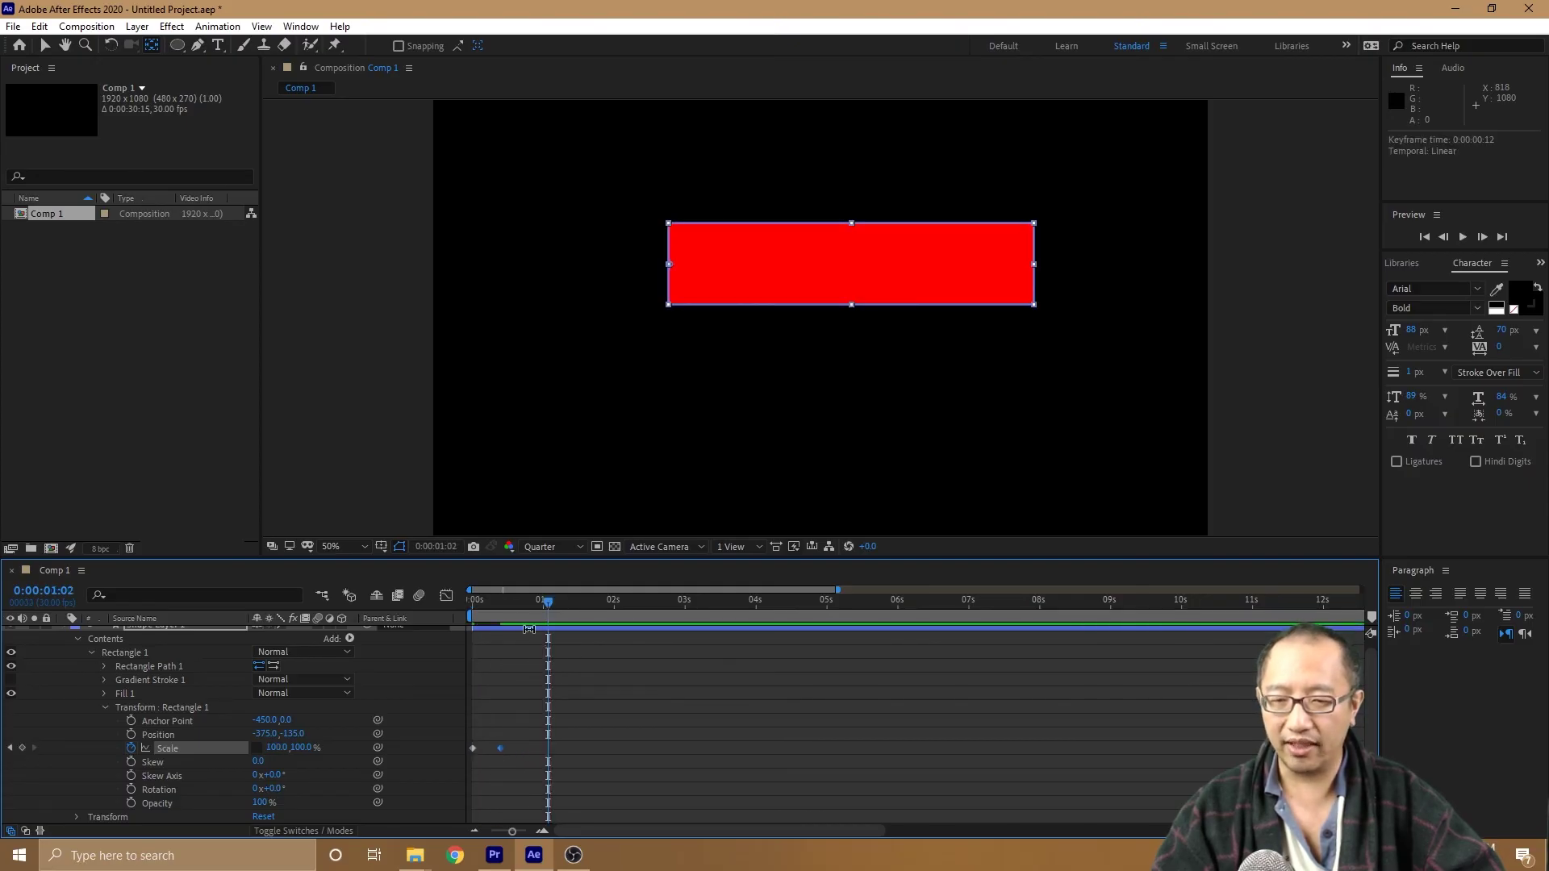
drag(548, 601, 471, 606)
key(space)
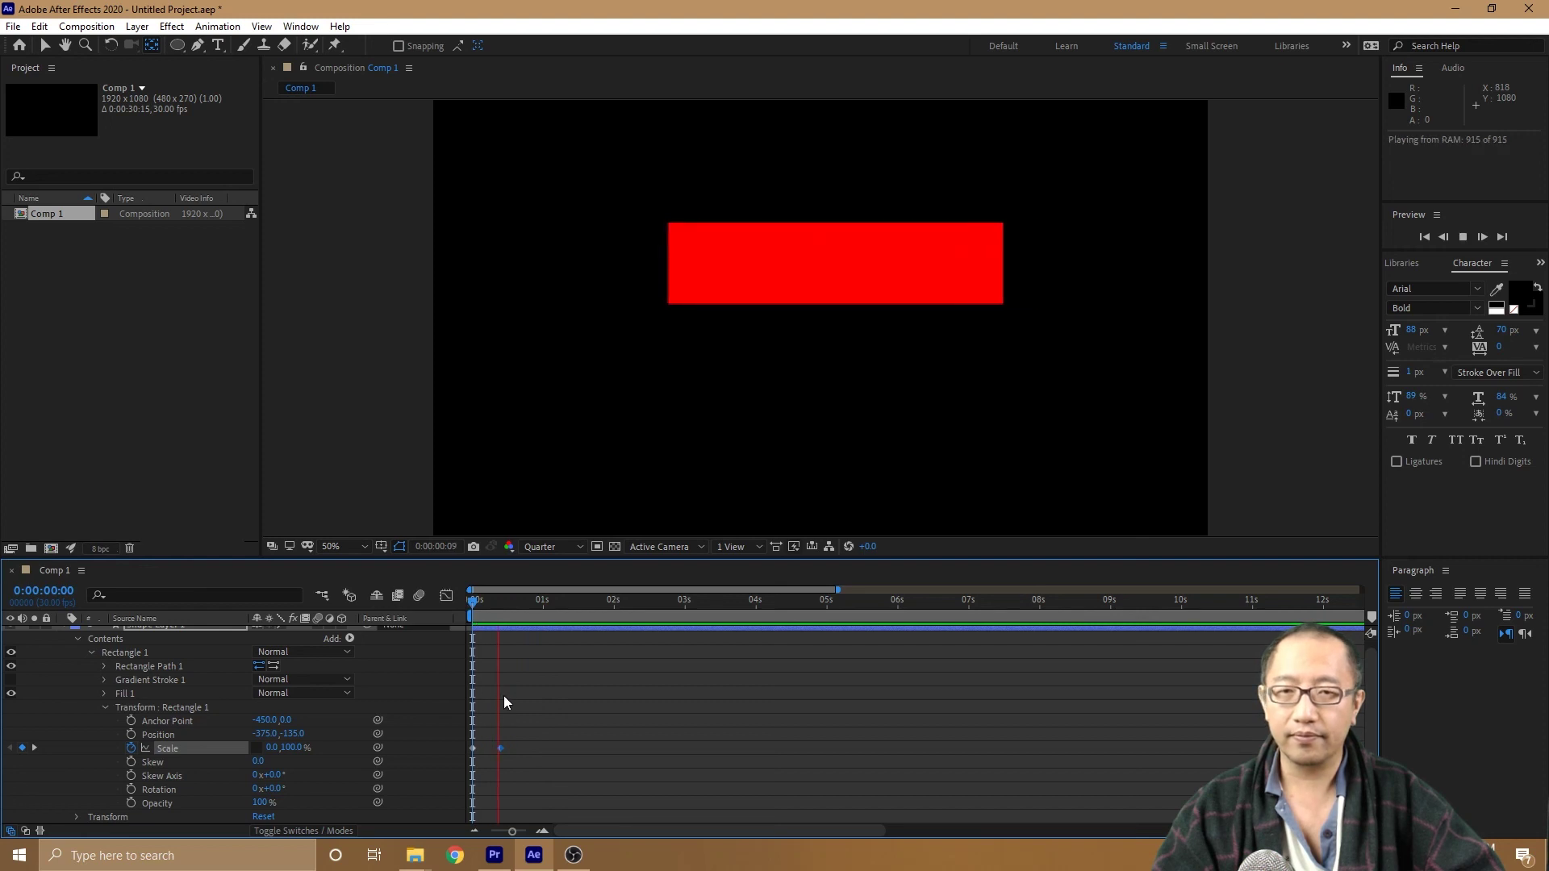
key(space)
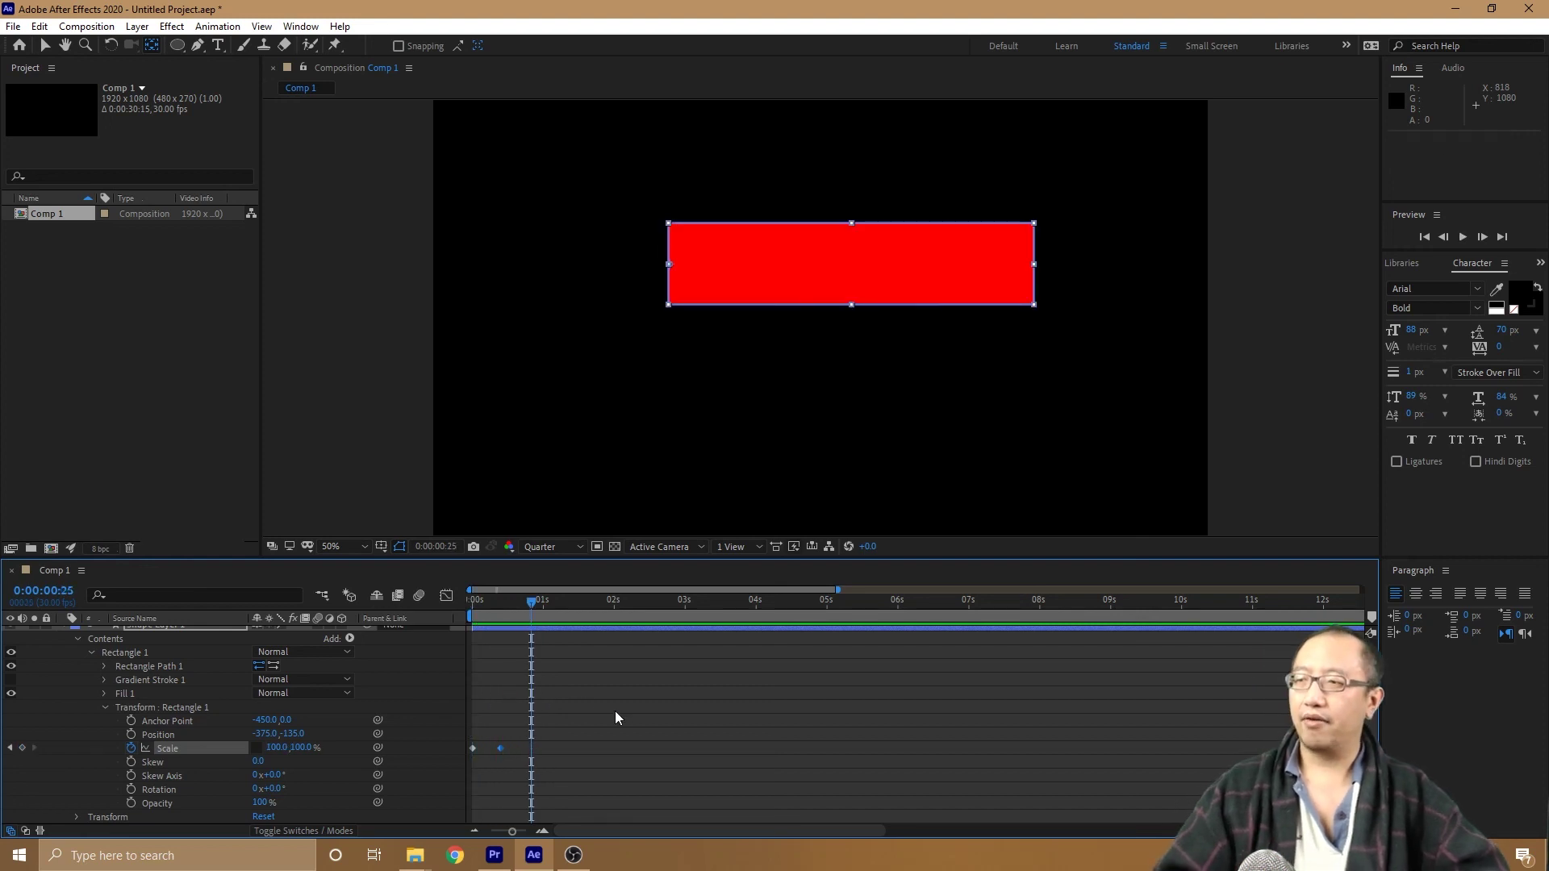